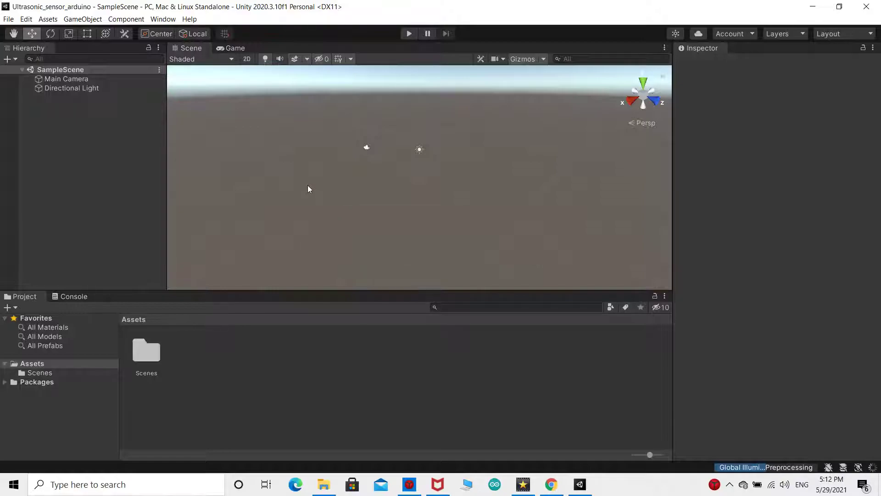
Step: Add a 3D plane to the sample scene
right_click(82, 126)
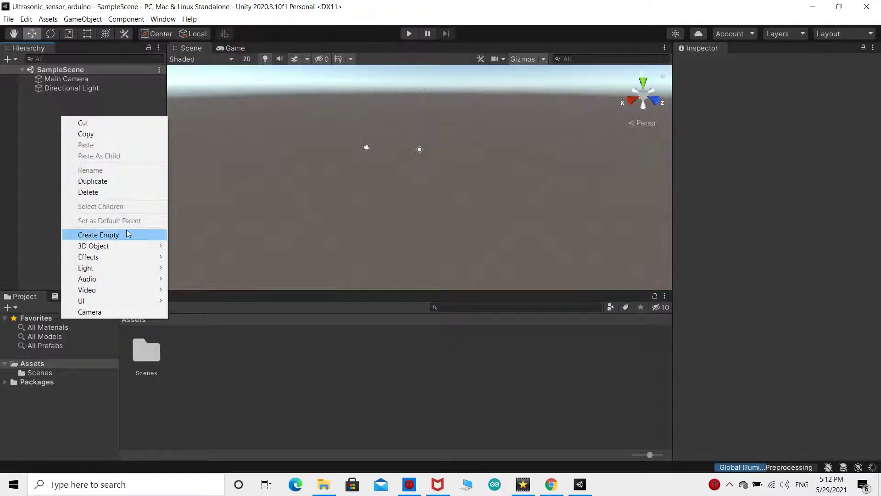
mouse_move(115, 245)
left_click(212, 290)
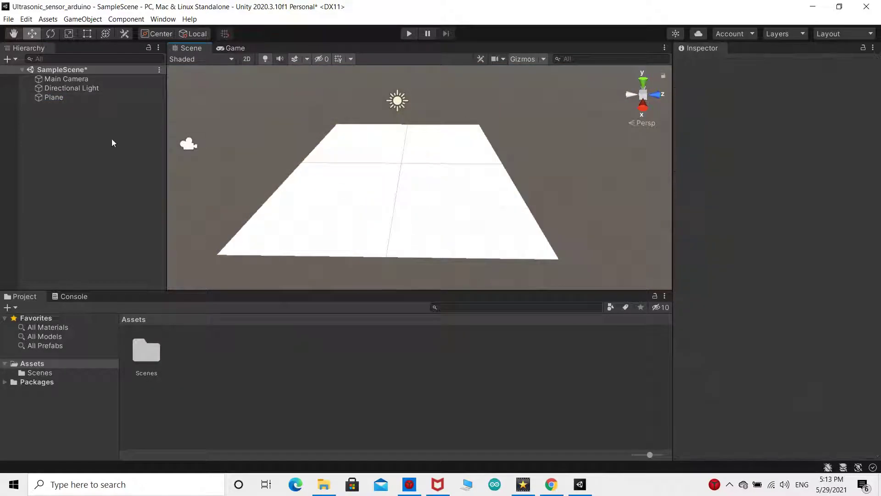
Step: Create a folder named Materiel in the project's Assets
right_click(226, 355)
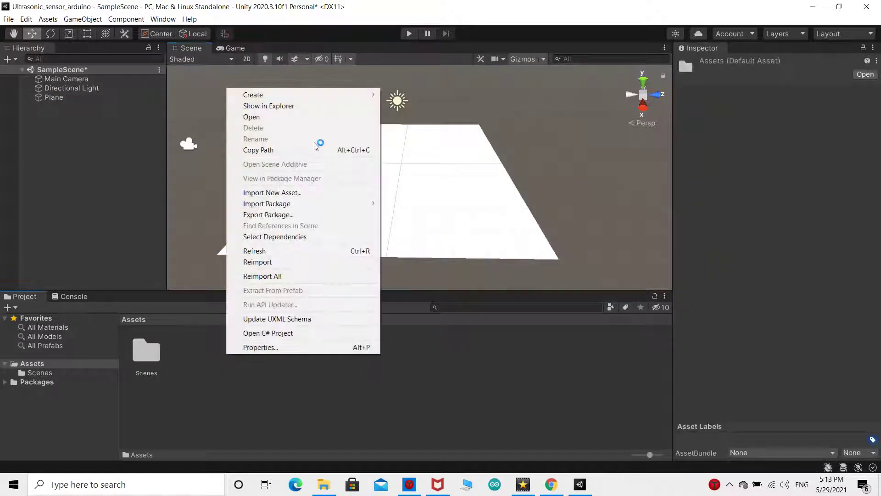
mouse_move(317, 95)
left_click(406, 94)
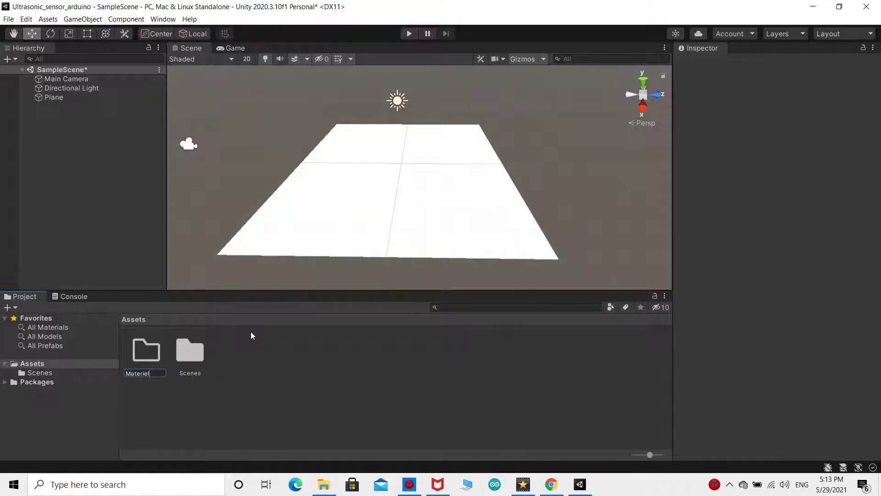
type("Materiel")
key("Return")
Step: Create a material named plane inside the Materiel folder
double_click(146, 351)
right_click(255, 360)
mouse_move(377, 103)
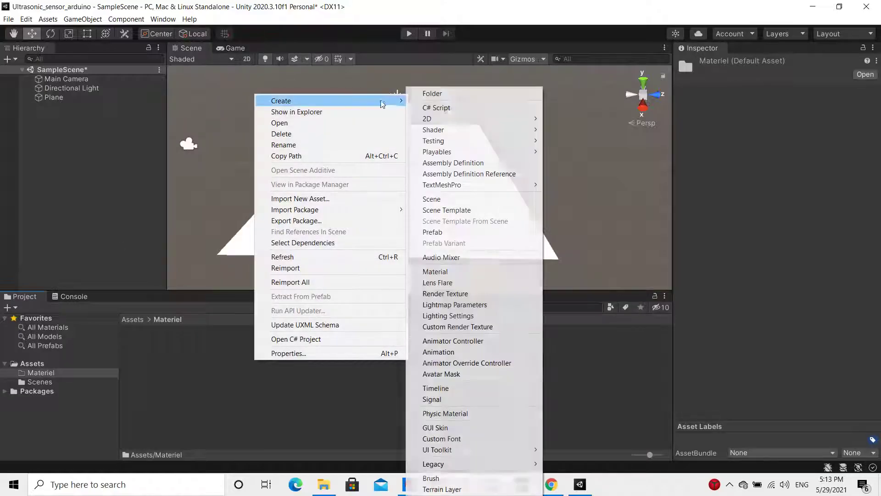
left_click(435, 272)
type("plane")
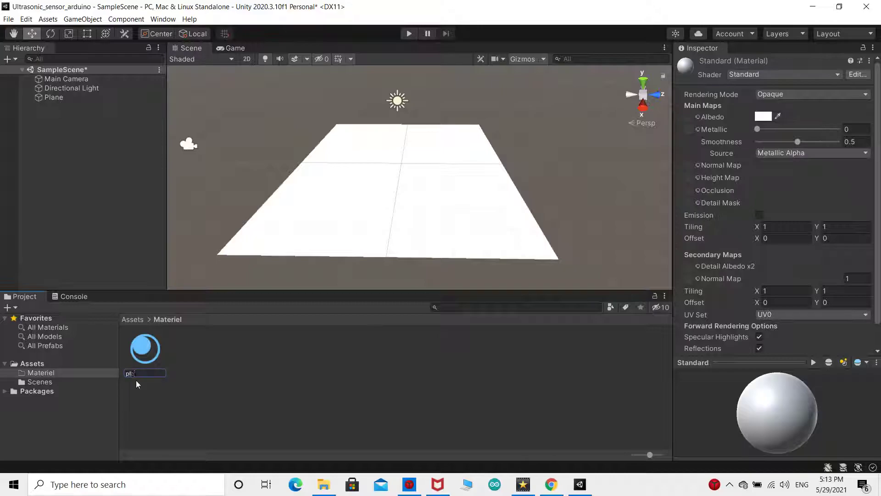
key("Return")
Step: Give the plane material a blue albedo colour and apply it to the plane in the scene
scroll(780, 275, "down", 3)
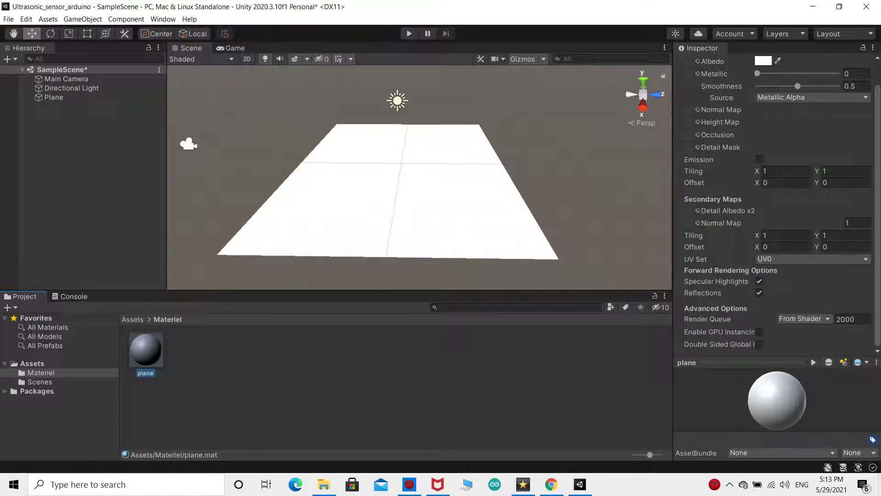
left_click(763, 61)
left_click_drag(786, 133, 796, 166)
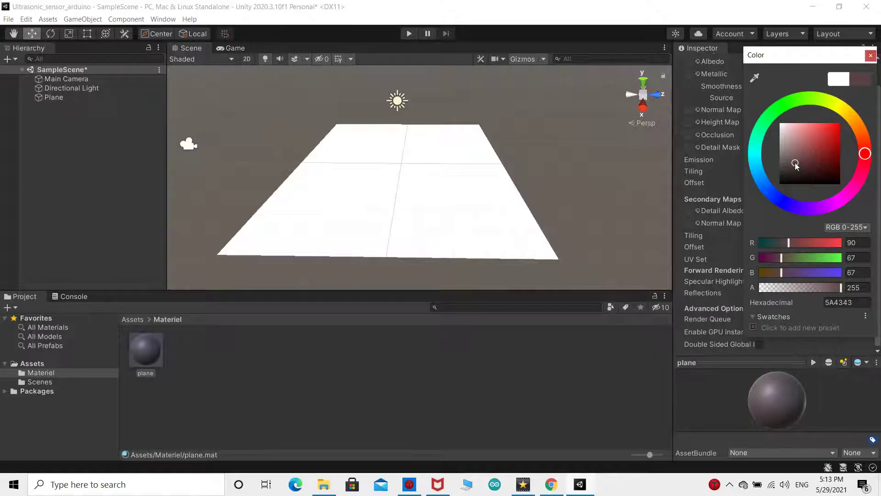
left_click(781, 201)
left_click_drag(823, 143, 832, 134)
left_click_drag(146, 349, 350, 224)
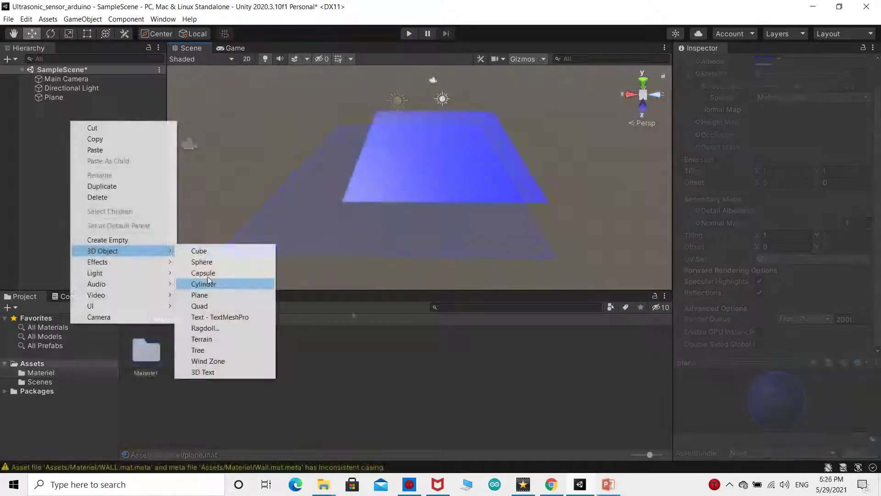
Step: Add a 3D sphere to the scene and raise it toward the plane
left_click(209, 265)
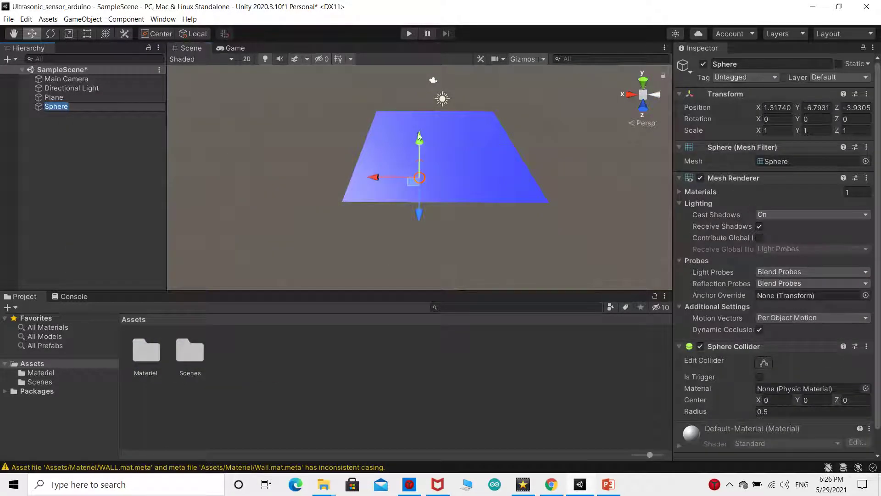
left_click_drag(420, 136, 420, 97)
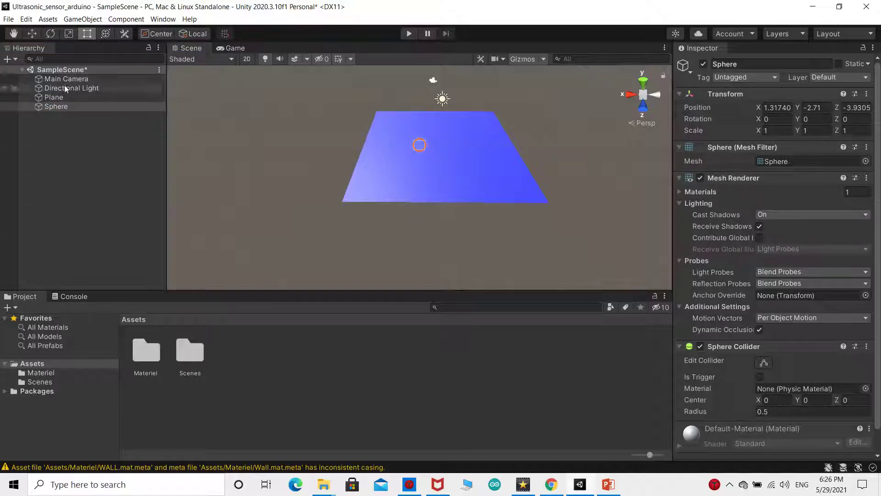
scroll(461, 172, "up", 2)
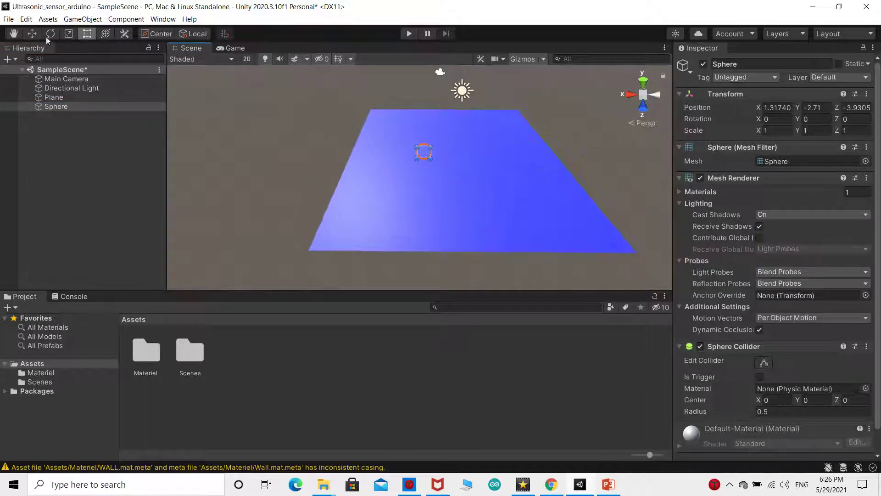
left_click_drag(427, 70, 426, 64)
middle_click_drag(426, 69, 416, 87)
left_click_drag(417, 82, 417, 74)
left_click_drag(417, 145, 416, 201)
Step: Set the sphere's position to X 0, Y 1, Z 0 and stretch it vertically to a Y scale of about 2.7
left_click(779, 108)
type("00")
key("Tab")
type("0")
key("Tab")
type("0")
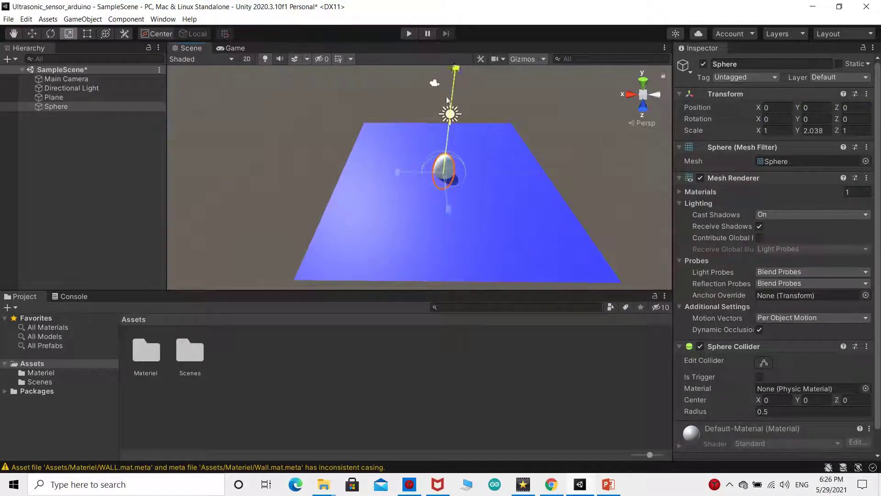
type("1")
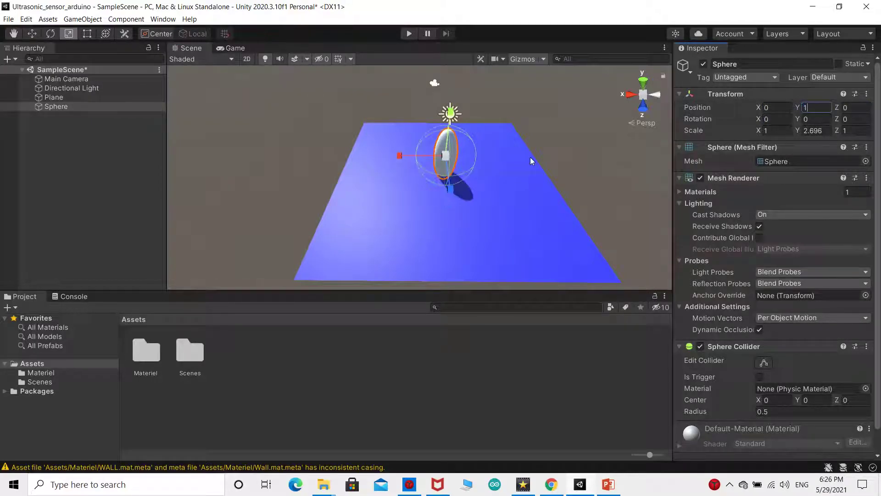
Step: Move the stretched sphere to the plane's near corner, at about X 4.82, Y 1.35, Z 4.84
left_click(32, 33)
left_click_drag(450, 191, 474, 293)
left_click_drag(414, 243, 267, 226)
left_click(274, 279)
middle_click_drag(274, 279, 358, 197)
left_click(354, 170)
left_click_drag(339, 124, 336, 113)
left_click_drag(340, 197, 337, 204)
left_click_drag(309, 167, 314, 167)
left_click(569, 225)
scroll(569, 225, "down", 2)
middle_click_drag(569, 225, 512, 196)
Step: Rename the sphere as w1
left_click(72, 107)
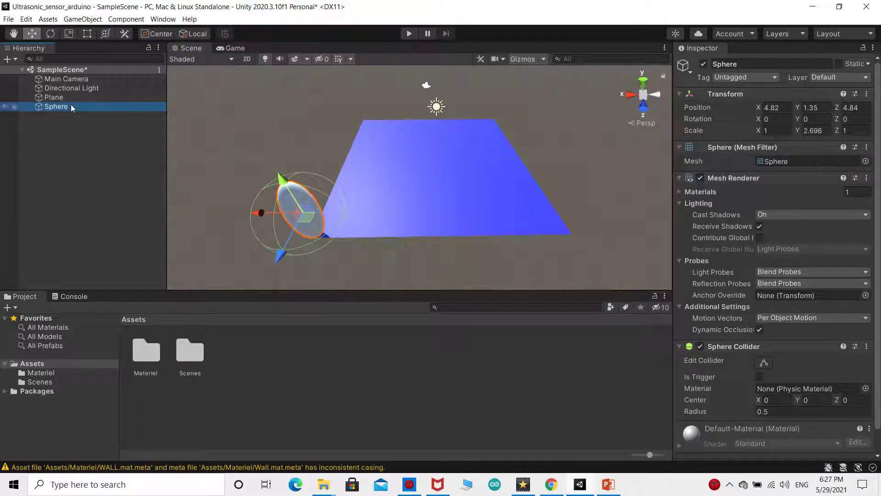
type("w1")
key("Return")
Step: Create a Prefabs folder in Assets and save the w1 object in it as a prefab
right_click(238, 344)
mouse_move(266, 80)
left_click(381, 86)
type("Prefab")
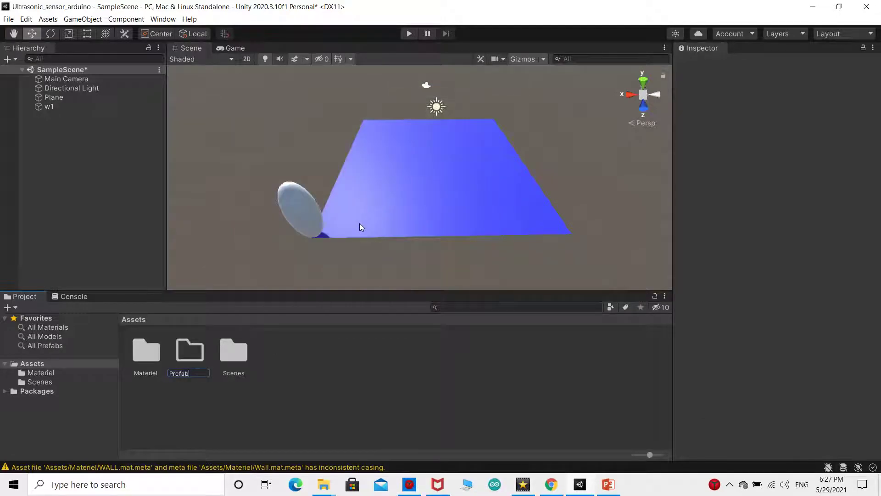
type("s")
key("Return")
double_click(185, 348)
left_click_drag(49, 106, 204, 389)
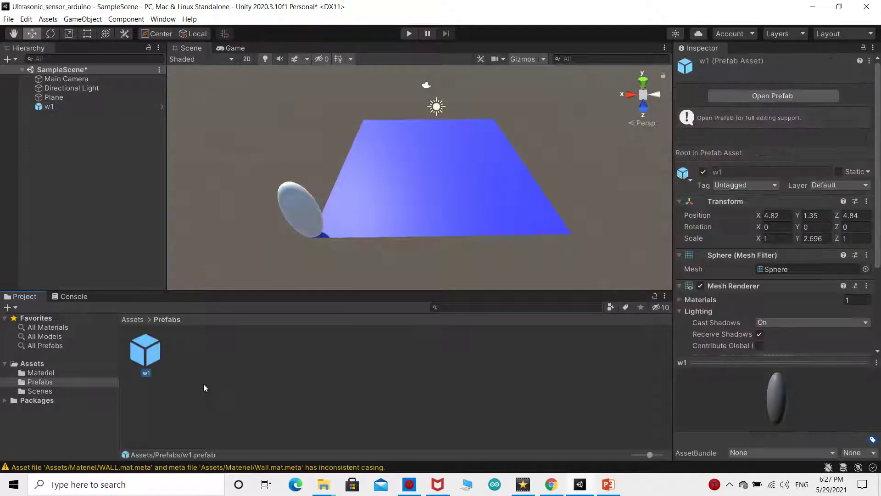
Step: Place an instance of the w1 prefab at the plane's other near corner
left_click_drag(145, 351, 542, 212)
left_click_drag(542, 213, 543, 213)
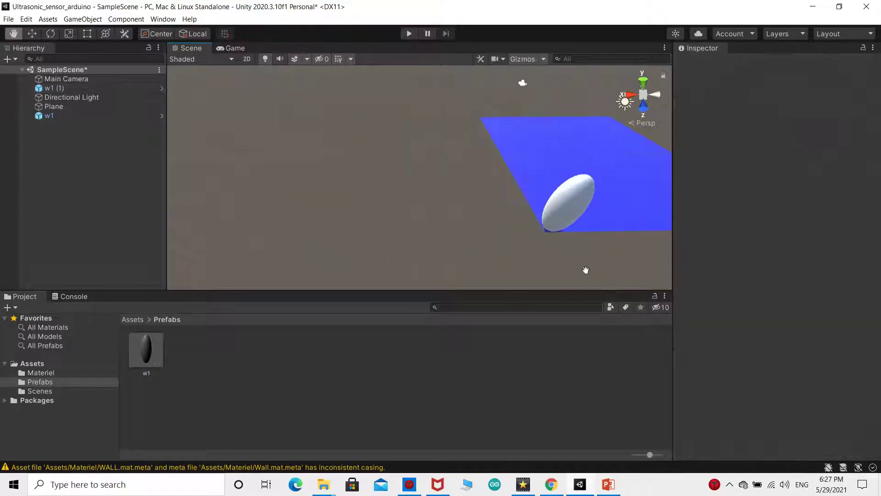
left_click_drag(584, 269, 617, 228, "alt")
Step: Duplicate the corner pillar twice and move the copies to the plane's two far corners
key("w")
left_click(493, 111)
key("ctrl+d")
left_click_drag(537, 115, 403, 119)
key("ctrl+d")
left_click_drag(345, 130, 372, 200)
left_click(301, 255)
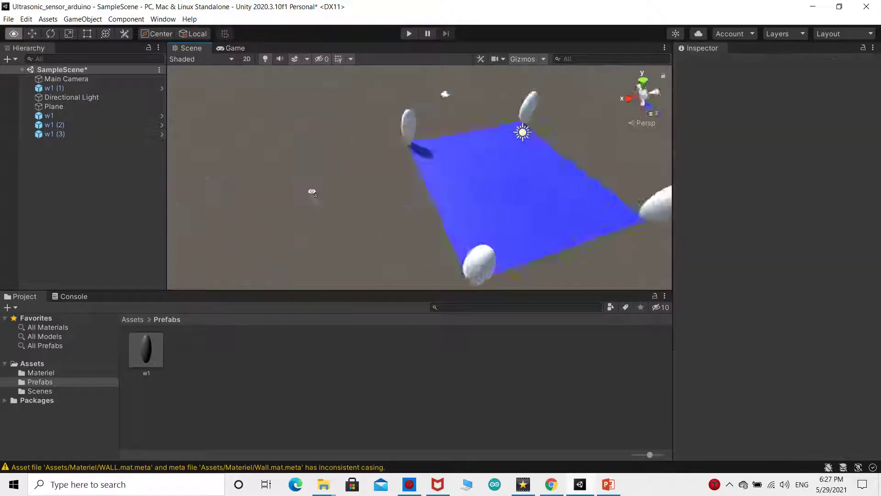
right_click_drag(372, 199, 395, 207)
Step: Rotate ellipsoid w1 (4) about 93° around Z and move it as a horizontal beam over the near corner pillar
left_click(227, 225)
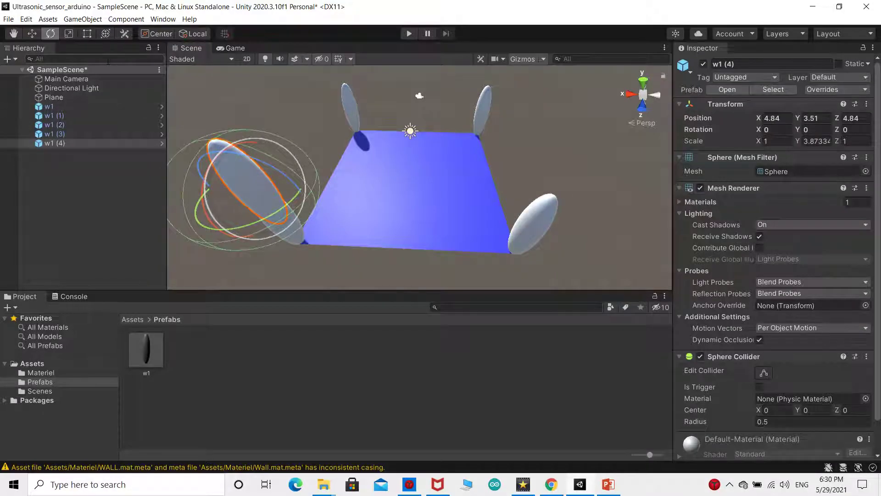
left_click_drag(293, 181, 400, 279)
left_click(32, 33)
left_click_drag(301, 192, 346, 200)
left_click(418, 226)
scroll(420, 229, "up", 1)
middle_click_drag(422, 231, 487, 202)
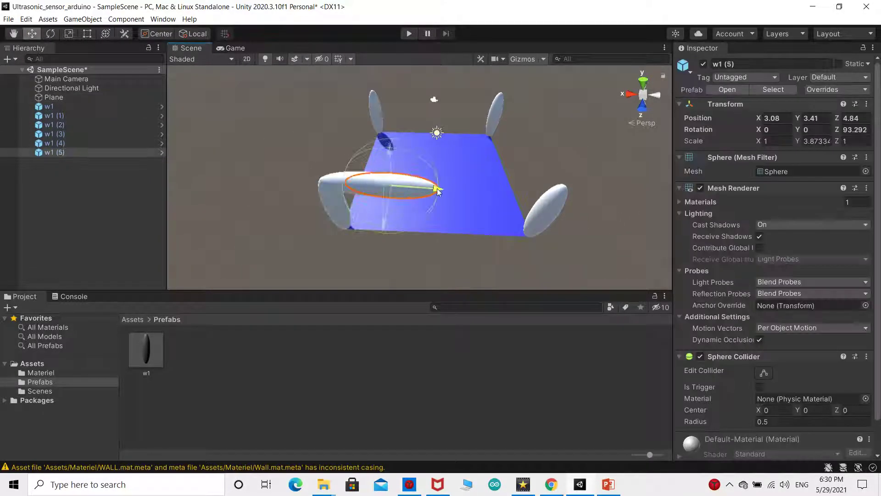
Step: Duplicate the horizontal beam along the near edge and adjust the middle beam into line with its neighbours
key("ctrl+d")
left_click_drag(498, 195, 567, 194)
scroll(570, 202, "up", 2)
middle_click_drag(580, 241, 508, 232)
left_click_drag(444, 211, 446, 214)
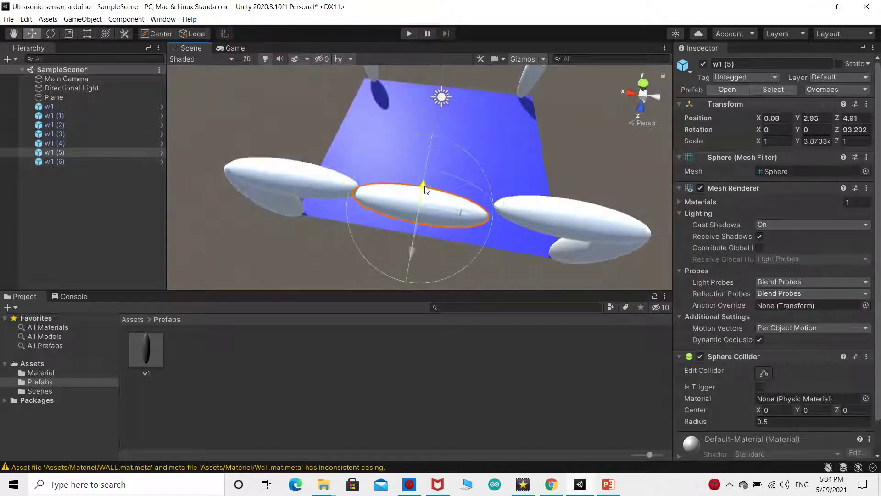
left_click(574, 221)
left_click(511, 213)
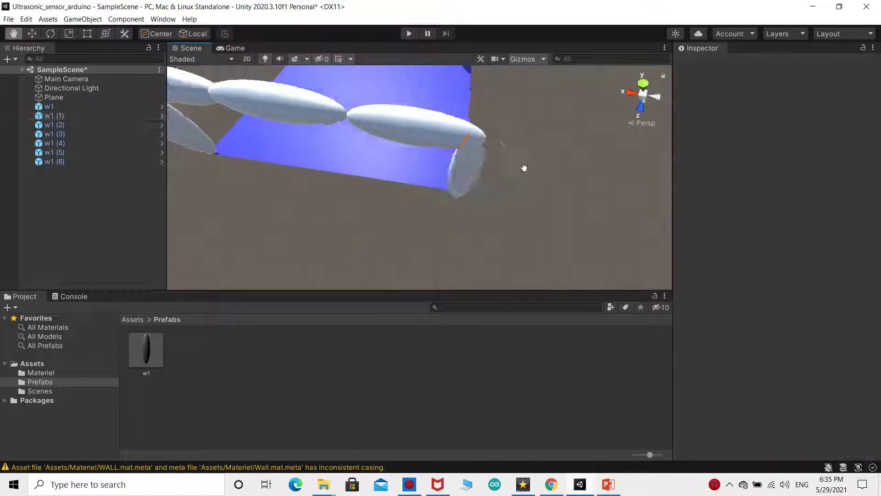
Step: Duplicate the horizontal beam w1 (6) twice and place the copies end to end across the plane's near edge
middle_click_drag(523, 167, 374, 144)
left_click(69, 33)
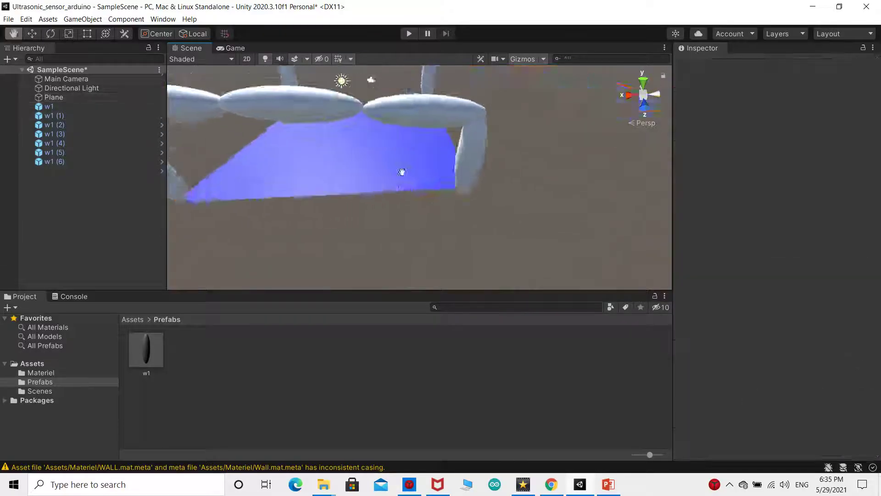
middle_click_drag(402, 172, 382, 231)
left_click(381, 232)
left_click(496, 136)
middle_click_drag(495, 137, 585, 178)
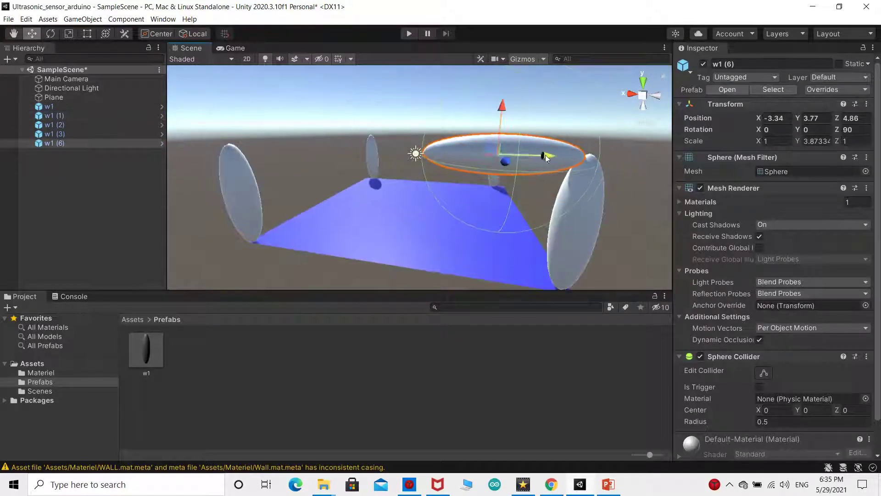
key("ctrl+d")
left_click_drag(545, 155, 409, 147)
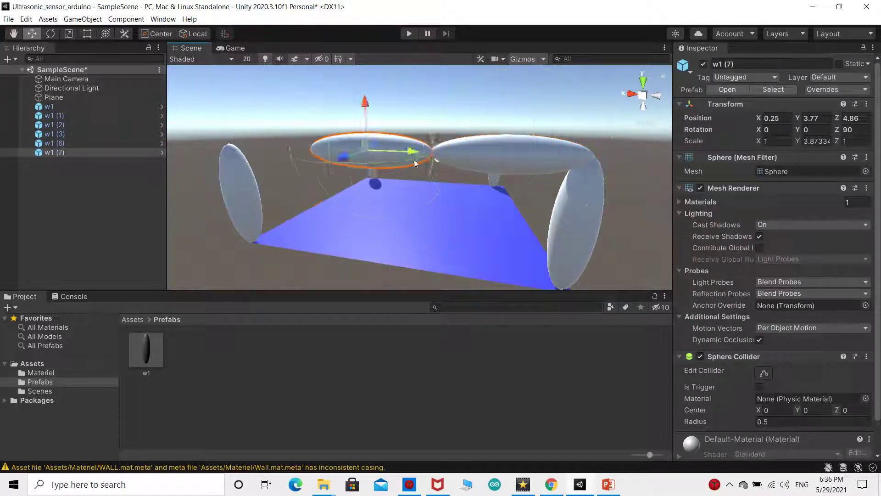
middle_click_drag(409, 147, 528, 150)
key("ctrl+d")
left_click_drag(540, 151, 431, 151)
Step: Select the three near-edge beams together and shift them slightly along their length to centre them on the pillars
left_click(507, 239)
scroll(508, 238, "down", 4)
left_click_drag(507, 239, 353, 155, "alt")
scroll(367, 151, "up", 2)
left_click(498, 126)
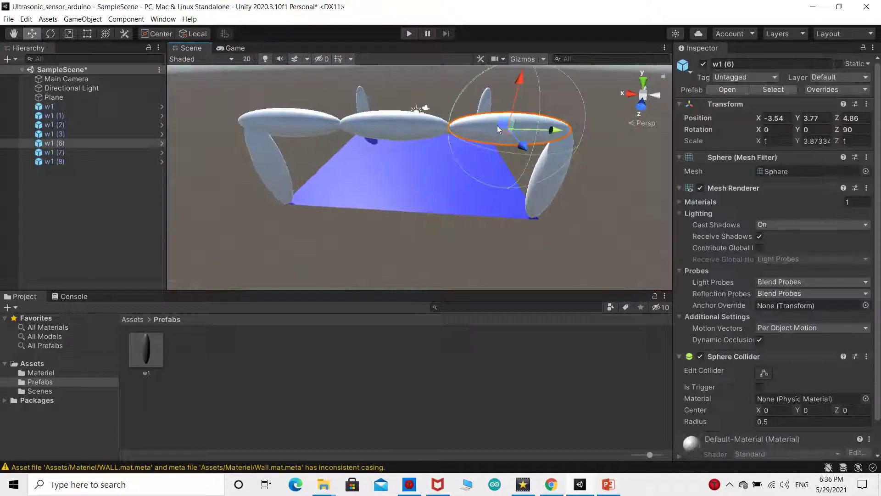
left_click(396, 125, "shift")
left_click(307, 121, "shift")
left_click_drag(442, 127, 447, 128)
Step: Duplicate the row of three beams and move the copies over the plane's opposite edge
left_click(430, 237)
right_click_drag(429, 237, 462, 177)
left_click_drag(463, 177, 488, 203, "alt")
left_click(527, 204)
left_click(510, 160, "shift")
left_click(498, 108, "shift")
key("ctrl+d")
left_click_drag(550, 154, 365, 158)
Step: Nudge the two corner pillars under the duplicated row outward toward the beam ends
left_click(241, 157)
middle_click_drag(241, 158, 259, 157)
left_click_drag(260, 157, 537, 161, "alt")
middle_click_drag(537, 161, 515, 200)
left_click_drag(516, 200, 510, 154, "alt")
scroll(366, 220, "up", 2)
middle_click_drag(365, 220, 342, 170)
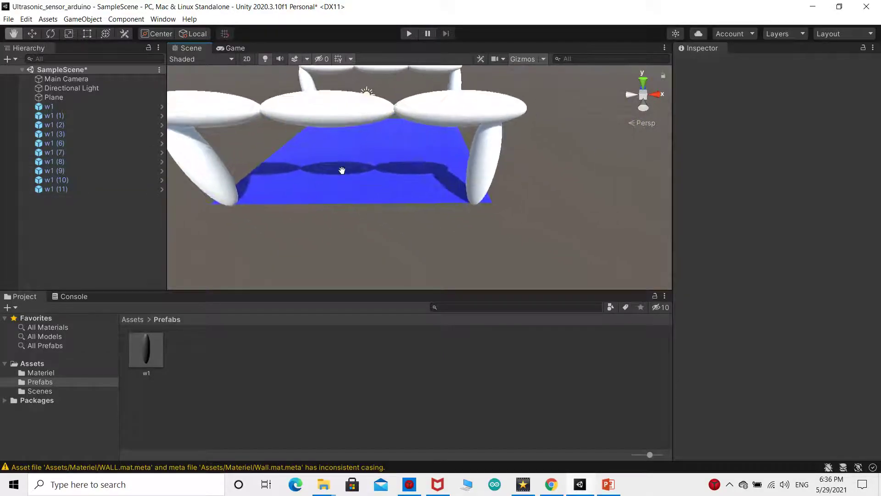
left_click(484, 162)
left_click_drag(528, 161, 540, 162)
middle_click_drag(209, 176, 305, 184)
left_click(305, 182)
left_click_drag(355, 180, 340, 180)
left_click(445, 237)
Step: Duplicate one row of three top beams and move the copies between the two existing rows
left_click_drag(446, 237, 301, 191, "alt")
middle_click_drag(547, 248, 379, 191)
scroll(380, 191, "down", 2)
middle_click_drag(546, 176, 468, 213)
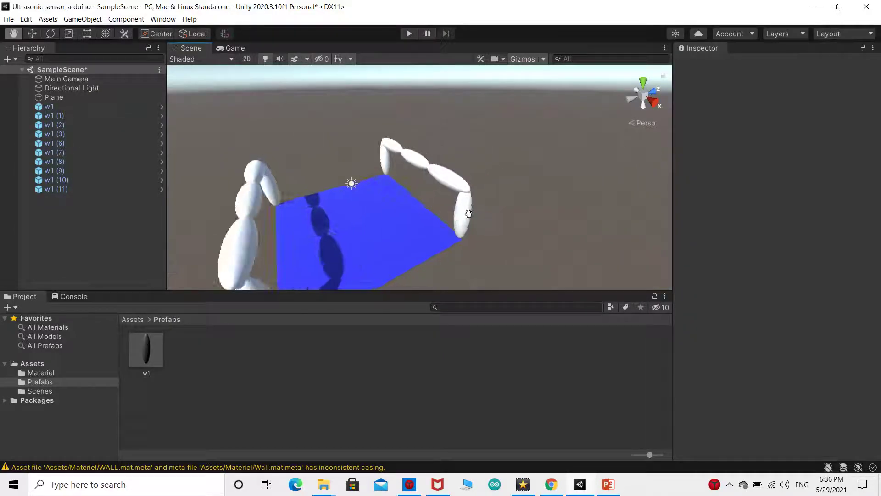
left_click(239, 244)
left_click(248, 201, "ctrl")
left_click(254, 173, "ctrl")
key("ctrl+d")
left_click_drag(292, 189, 380, 167)
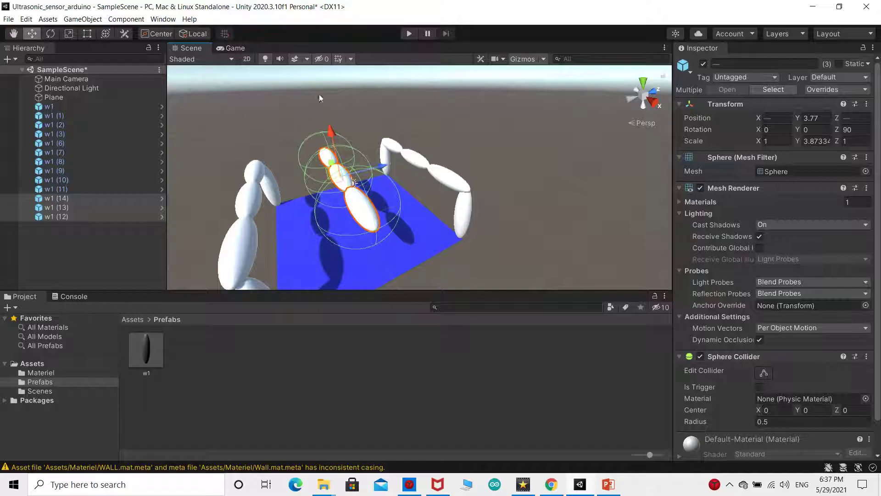
Step: Set the Y rotation of the three duplicated beams to 90
left_click_drag(848, 129, 839, 129)
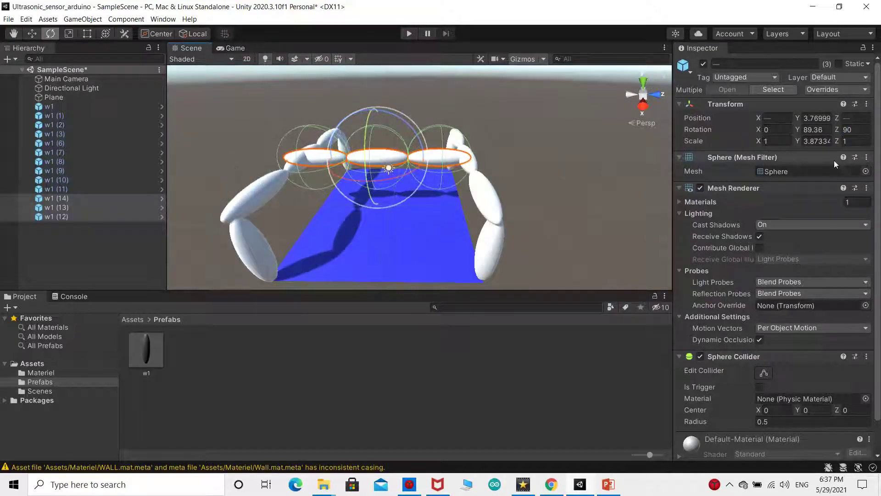
left_click_drag(827, 130, 788, 155)
type("90")
Step: Move the rotated beam row over one open side of the plane and scale the beams to about 3.34 in Y
middle_click_drag(551, 220, 605, 211)
left_click(37, 35)
left_click_drag(433, 176, 480, 201)
left_click(66, 36)
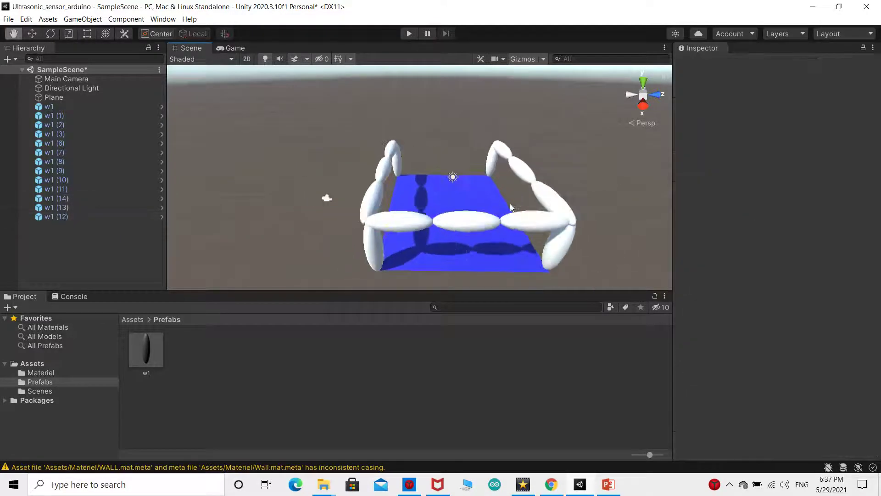
middle_click_drag(496, 213, 527, 239)
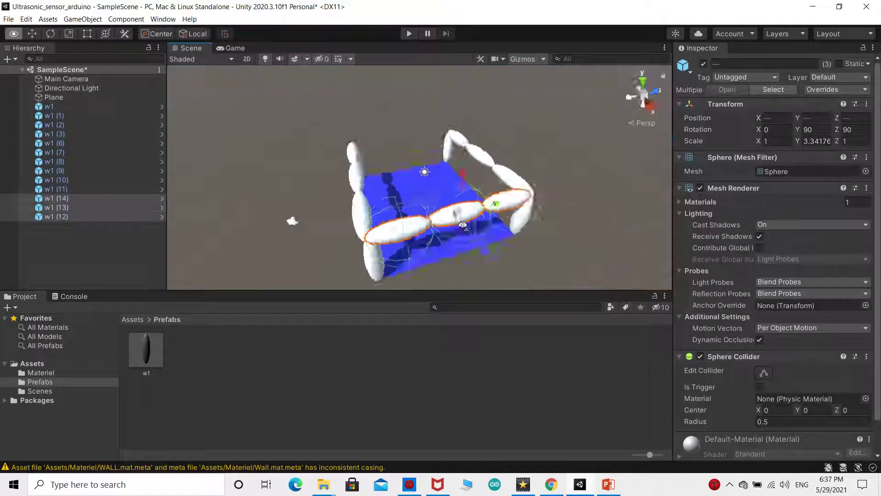
Step: Duplicate the rotated row of three beams and place the copies over the remaining open side of the plane
left_click_drag(494, 202, 588, 228, "alt")
middle_click_drag(588, 228, 577, 240)
left_click_drag(624, 199, 452, 184)
key("ctrl+z")
key("ctrl+d")
left_click(556, 201)
left_click_drag(556, 201, 330, 179, "alt")
middle_click_drag(331, 179, 460, 198)
scroll(460, 198, "down", 5)
middle_click_drag(523, 197, 517, 190)
left_click_drag(517, 190, 529, 194, "alt")
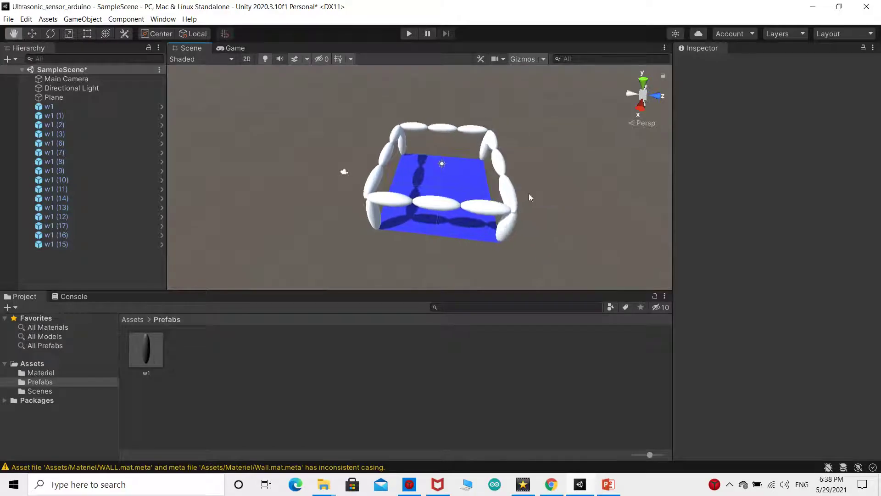
Step: Create an empty object in the scene hierarchy and name it WALL
right_click(61, 265)
left_click(130, 384)
type("WAAL")
key("BackSpace")
key("BackSpace")
type("LL")
key("Return")
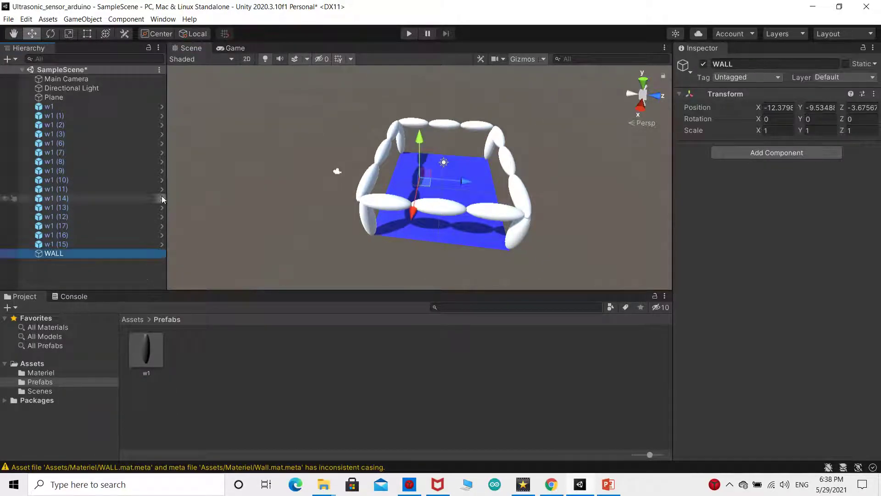
Step: Select all the w1 wall pieces in the hierarchy, parent them under the WALL object, and collapse the group
left_click(39, 107, "ctrl")
left_click(64, 242, "ctrl")
left_click(71, 246)
left_click(68, 109, "ctrl")
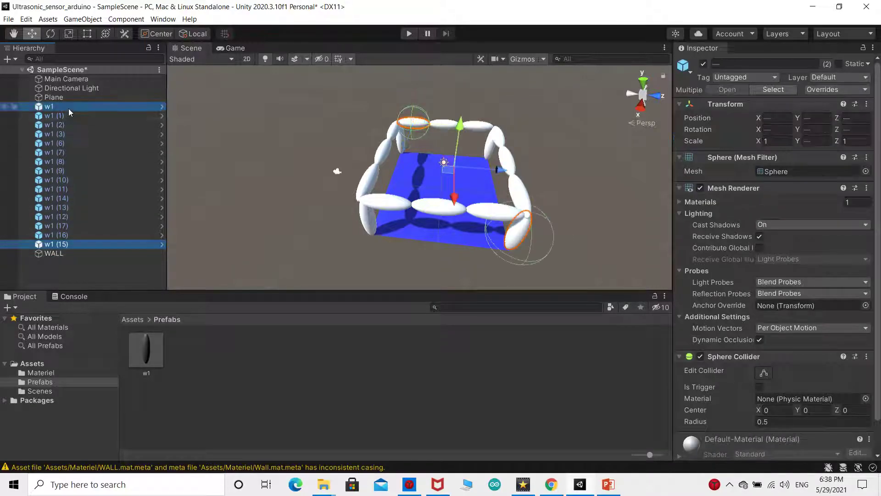
left_click(67, 116, "ctrl")
left_click(68, 125, "ctrl")
left_click_drag(68, 134, 69, 144, "ctrl")
key("ctrl+z")
left_click(67, 173, "ctrl")
left_click(68, 163, "ctrl")
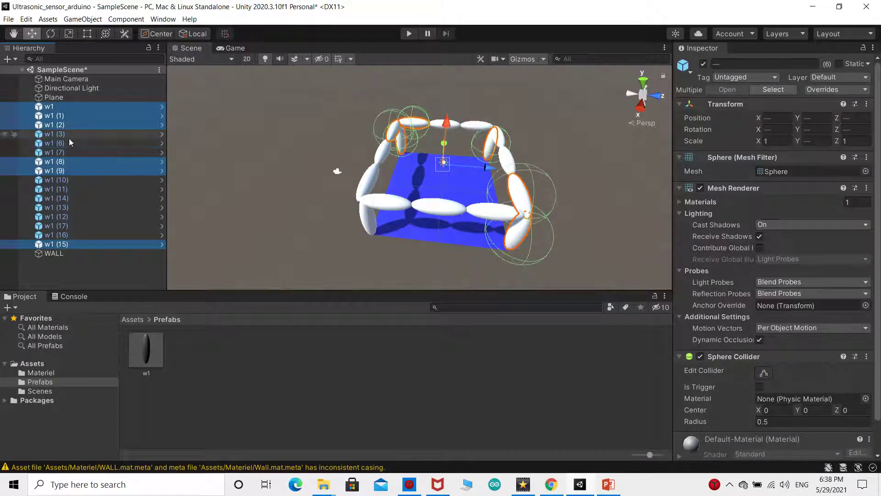
left_click(69, 137, "ctrl")
left_click(68, 144, "ctrl")
left_click(67, 153, "ctrl")
left_click(66, 180, "ctrl")
key("shift+Down")
key("shift+Down")
key("shift+Down")
key("shift+Down")
key("shift+Down")
key("shift+Down")
key("shift+Down")
left_click_drag(64, 256, 63, 258)
left_click(55, 108)
key("ctrl+z")
key("ctrl+z")
left_click_drag(58, 132, 53, 255)
left_click(29, 107)
left_click(30, 106)
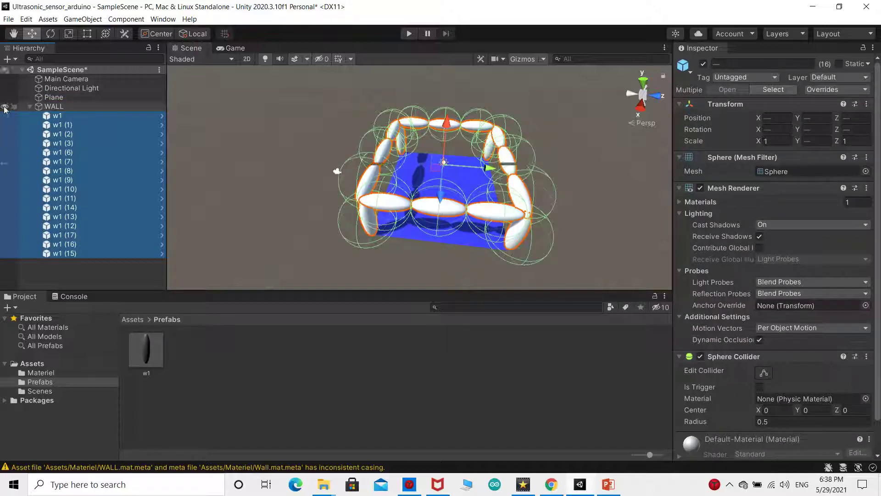
left_click(29, 106)
left_click(82, 107)
left_click(81, 125)
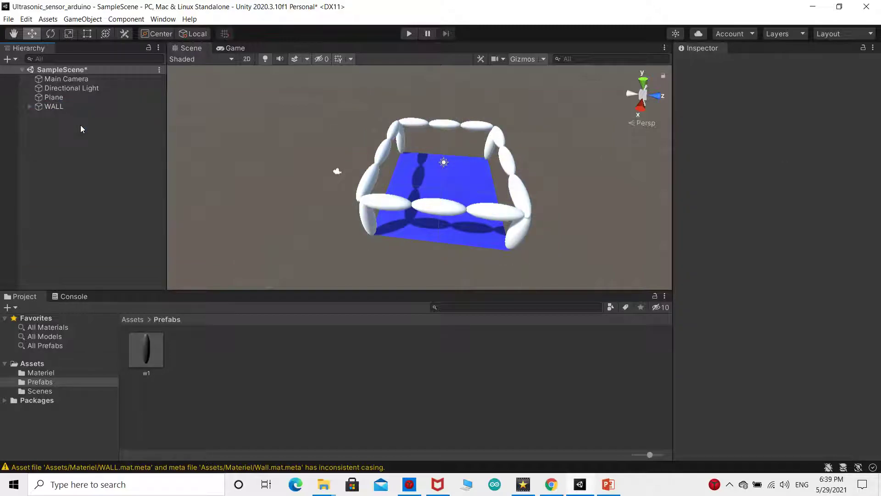
Step: Open the w1 prefab for editing and set the Wall material's albedo colour to light red
double_click(146, 349)
left_click(133, 319)
double_click(146, 348)
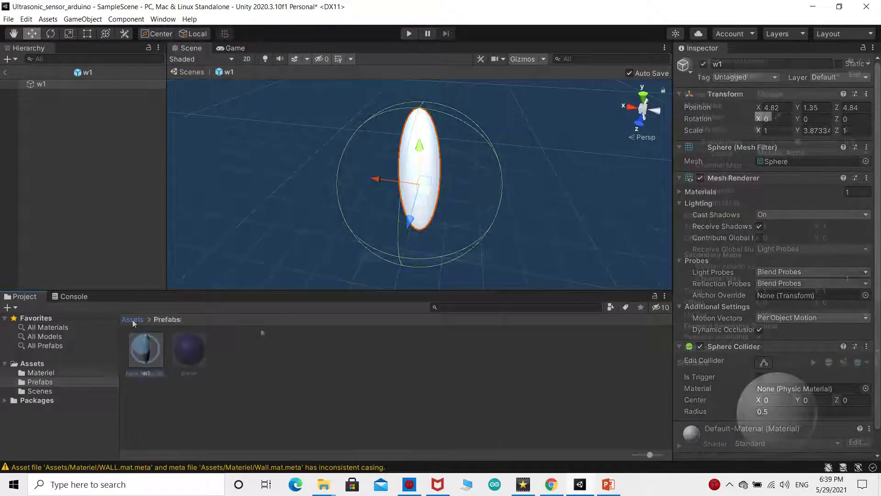
left_click(189, 349)
left_click(764, 117)
left_click_drag(799, 213, 834, 179)
left_click(871, 106)
Step: Apply the red Wall material to the w1 prefab and return to the scene
left_click(350, 352)
left_click_drag(189, 351, 417, 171)
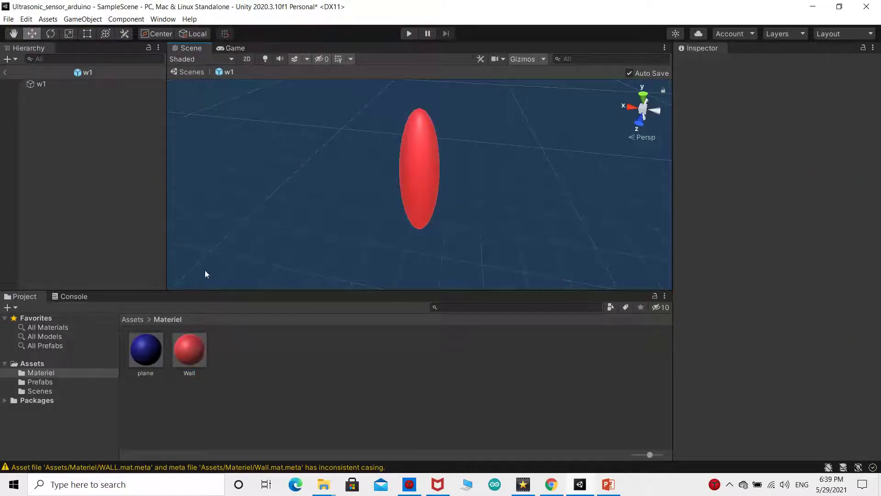
left_click(187, 72)
left_click_drag(461, 212, 508, 214, "alt")
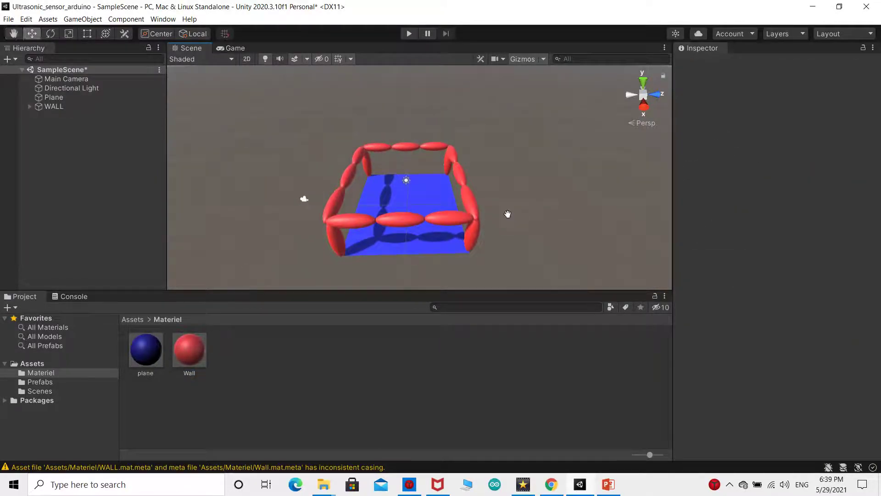
left_click_drag(218, 188, 390, 202, "alt")
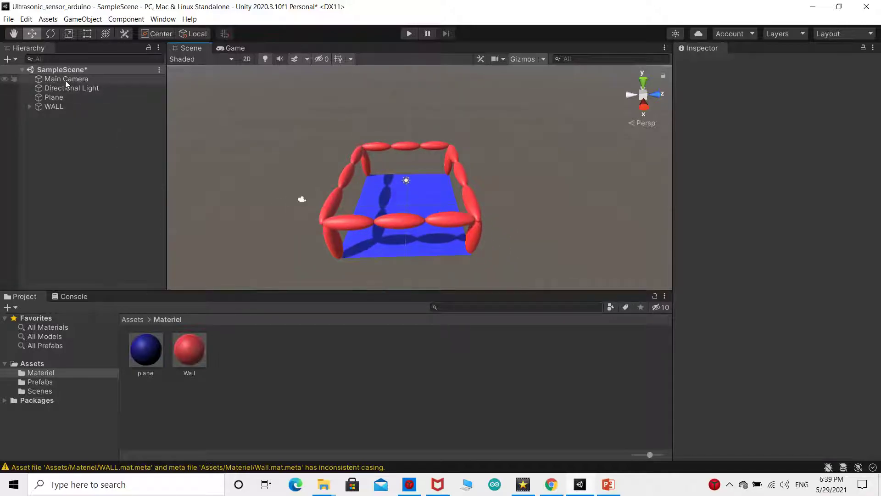
Step: Rotate the directional light to about 78.24 in X so that it shines down on the plane
left_click(71, 88)
key("e")
left_click_drag(367, 84, 405, 121)
key("w")
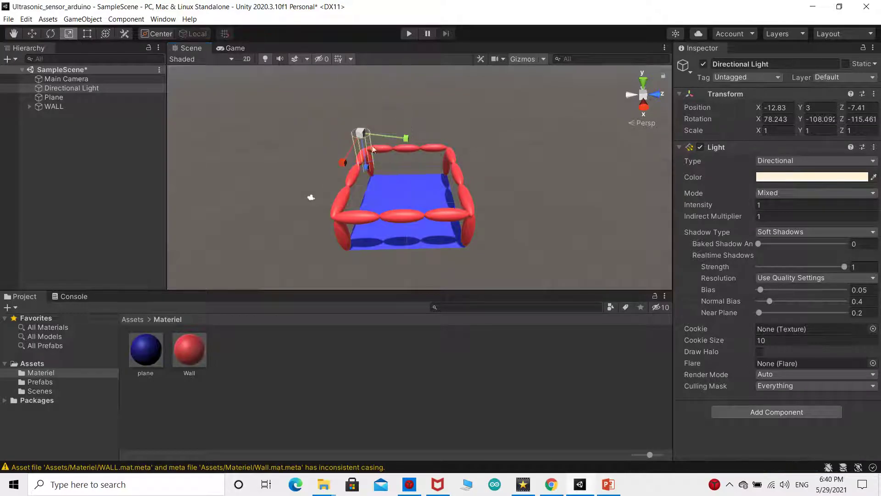
Step: Raise the directional light high above the walled plane
left_click_drag(365, 163, 353, 71)
mouse_move(354, 72)
middle_mouse_down()
mouse_move(357, 92)
mouse_move(344, 82)
middle_mouse_up()
scroll(392, 220, "down", 4)
scroll(389, 171, "up", 5)
scroll(390, 171, "down", 3)
Step: Fine-tune the raised directional light's rotation with the Rotate tool
key("e")
left_click_drag(387, 81, 404, 120)
left_click(32, 34)
left_click(51, 34)
left_click_drag(440, 97, 407, 97)
middle_click_drag(406, 94, 411, 113)
left_click_drag(420, 93, 391, 84)
scroll(408, 143, "down", 4)
middle_click_drag(409, 143, 403, 102)
scroll(435, 201, "up", 5)
middle_click_drag(416, 197, 421, 202)
scroll(421, 202, "down", 2)
Step: Create an empty object in the scene hierarchy and name it Ultrasonic
right_click(67, 130)
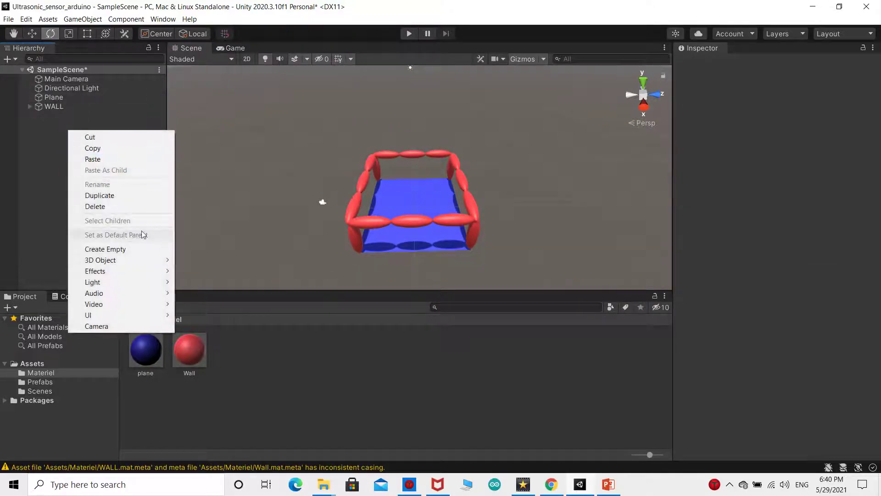
left_click(120, 248)
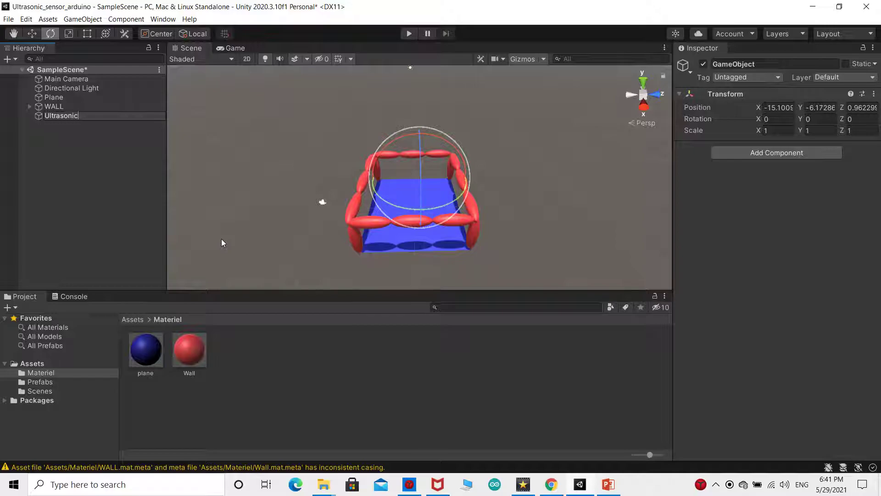
left_click(136, 234)
Step: Add a cube to the scene and name it P1
right_click(74, 130)
mouse_move(156, 260)
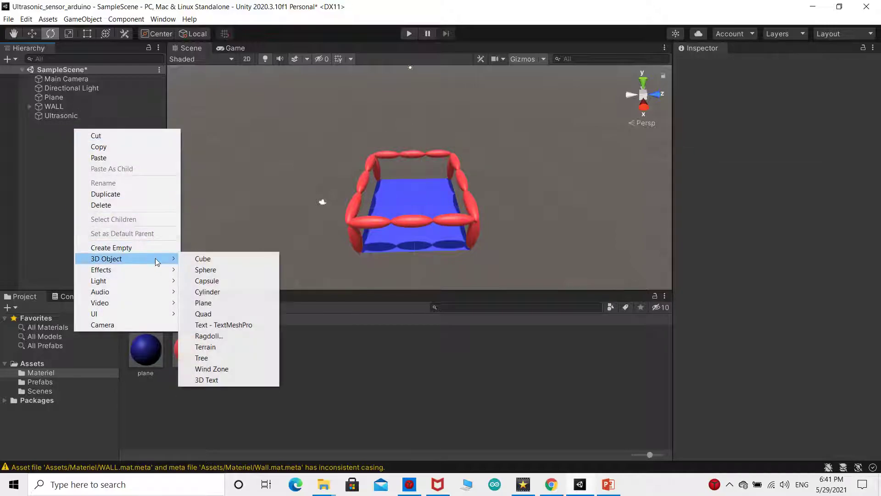
left_click(203, 258)
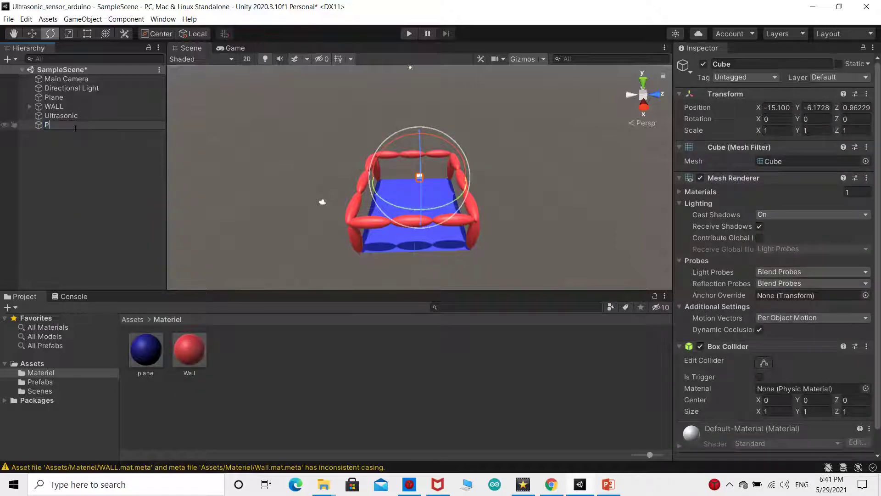
type("P1")
key("Return")
Step: Place P1 above the plane at about X -1.87, Y 3.13, Z 0.22 and scale it to about 1.29 in Y and 4.14 in Z
scroll(436, 204, "up", 5)
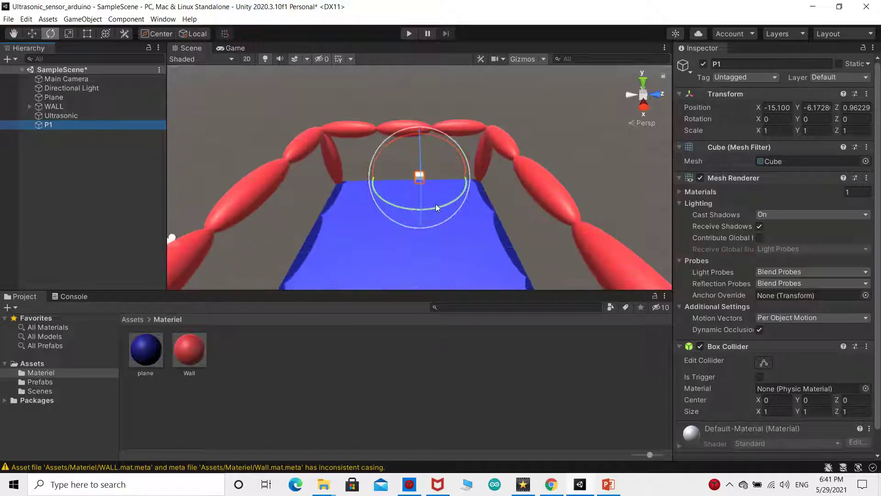
key("w")
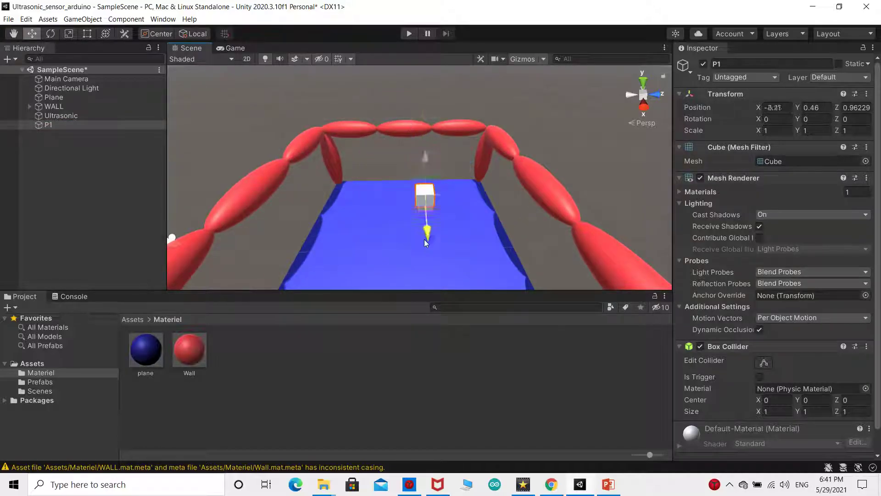
left_click_drag(505, 195, 430, 155)
left_click(68, 34)
left_click_drag(470, 196, 452, 196)
left_click_drag(410, 157, 406, 131)
left_click_drag(408, 239, 409, 206, "alt")
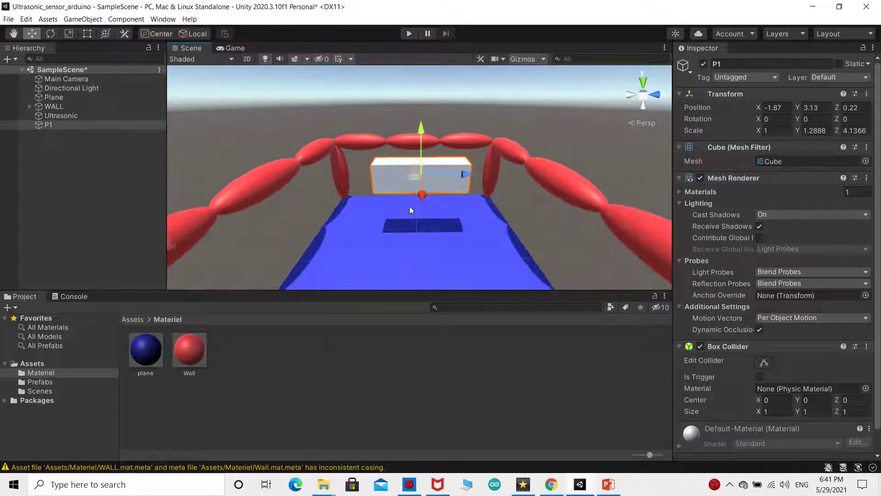
Step: Add a cylinder, rotate it to about -81.4 in Z, and scale it to about 1.55 in Z
right_click(64, 136)
mouse_move(153, 270)
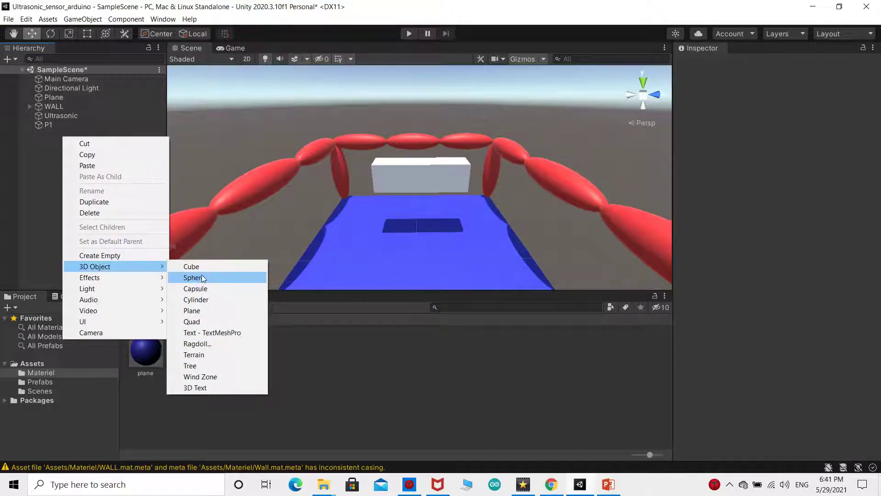
left_click(197, 299)
left_click(50, 33)
left_click_drag(425, 204, 428, 289)
left_click(69, 34)
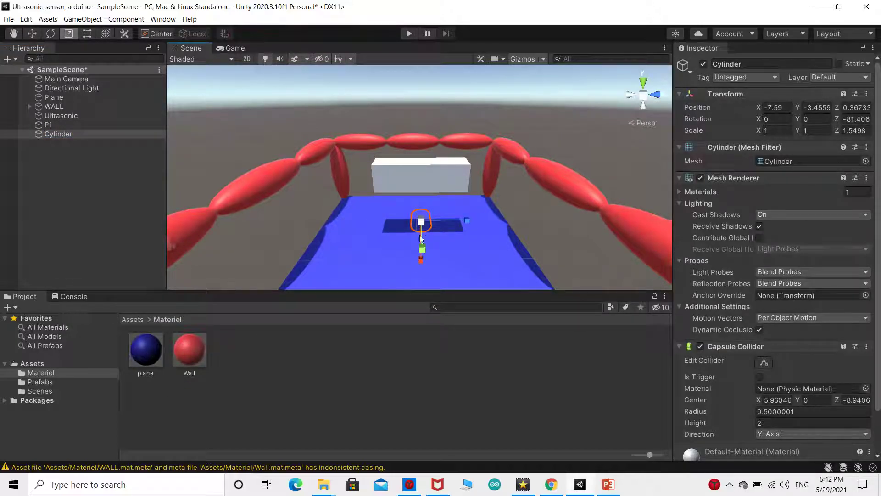
Step: Scale the cylinder to about 1.47 in X and place it against one end of P1's front face, at about X -1.91, Y 2.9, Z -0.93
key("w")
mouse_move(423, 215)
left_mouse_down()
mouse_move(424, 228)
mouse_move(423, 218)
left_mouse_up()
left_click_drag(424, 219, 377, 210, "alt")
left_click_drag(376, 210, 367, 228, "alt")
middle_click_drag(367, 228, 363, 216)
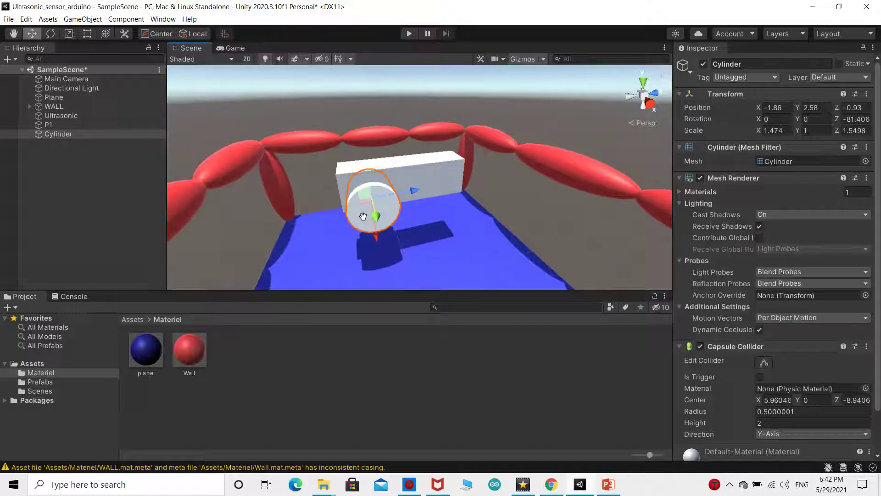
left_click_drag(375, 215, 374, 234)
left_click(358, 221)
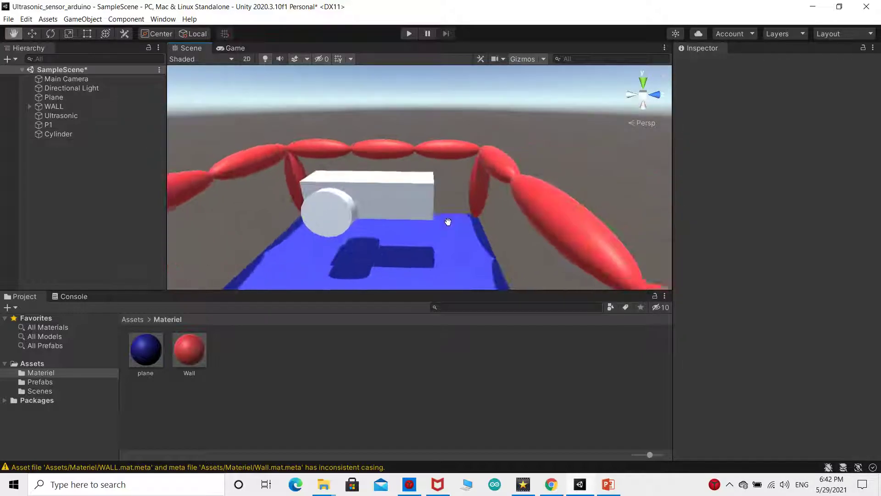
left_click_drag(447, 220, 344, 214, "alt")
left_click(397, 211)
middle_click_drag(397, 216, 373, 145)
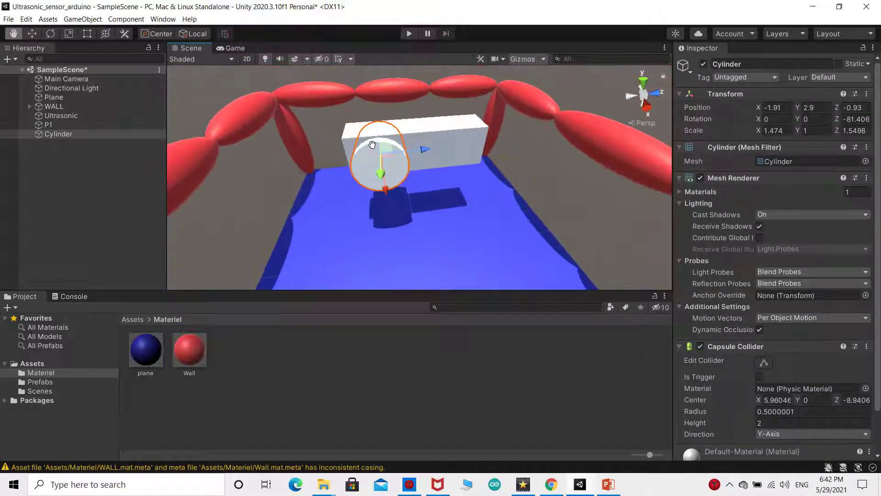
Step: Set the cylinder's Z rotation to 90 and move it to about X -1.64, Y 2.94, Z -1.15
left_click(853, 119)
type("90")
left_click_drag(375, 110, 374, 141)
left_click(404, 166)
left_click(358, 134)
left_click_drag(336, 95, 335, 87)
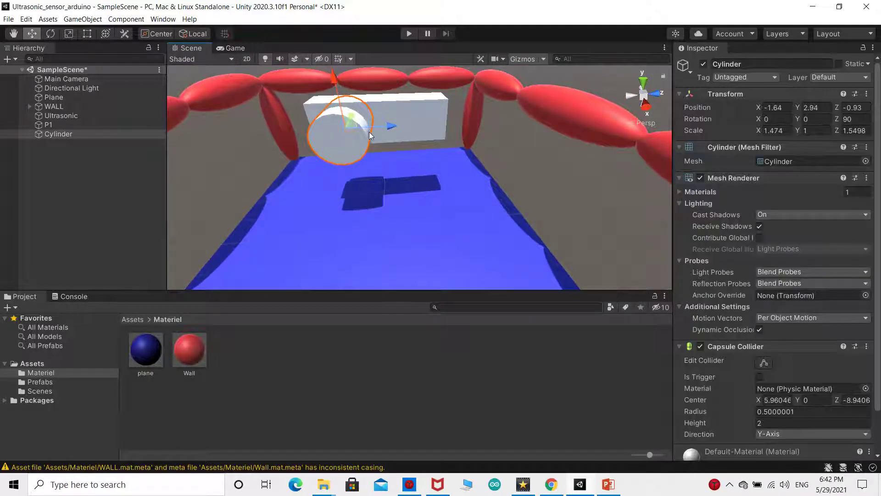
left_click_drag(369, 130, 361, 130)
Step: Scale the cylinder down to about 1.32 in X and 1.40 in Z
left_click(69, 35)
left_click_drag(329, 101, 331, 107)
left_click(299, 120)
middle_click_drag(299, 120, 326, 135)
left_click(357, 144)
Step: Duplicate the cylinder and move the copy to the other end of P1, at about Z 1.59
key("ctrl+d")
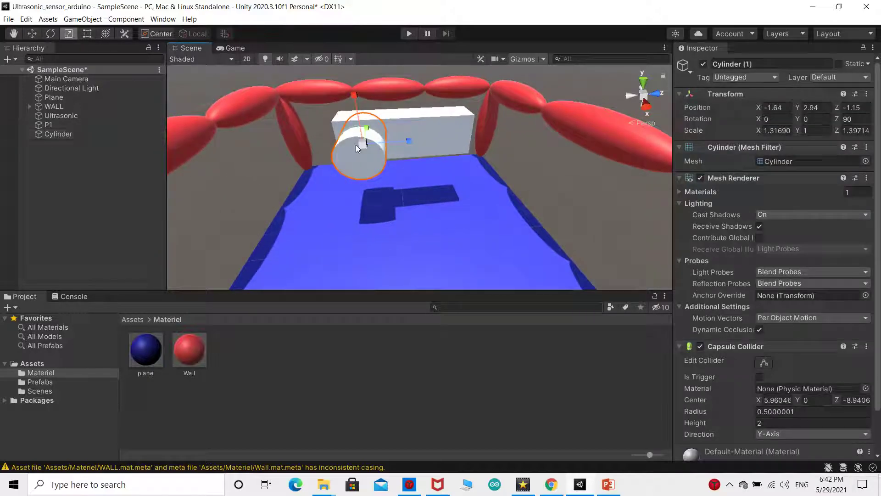
left_click(32, 34)
left_click_drag(408, 141, 487, 142)
left_click(505, 155)
scroll(505, 155, "down", 3)
middle_click_drag(486, 142, 484, 195)
right_click_drag(483, 194, 481, 183)
mouse_move(481, 229)
middle_mouse_down()
mouse_move(478, 216)
mouse_move(490, 234)
middle_mouse_up()
Step: Rename the original cylinder P2 and its copy P3
left_click(76, 134)
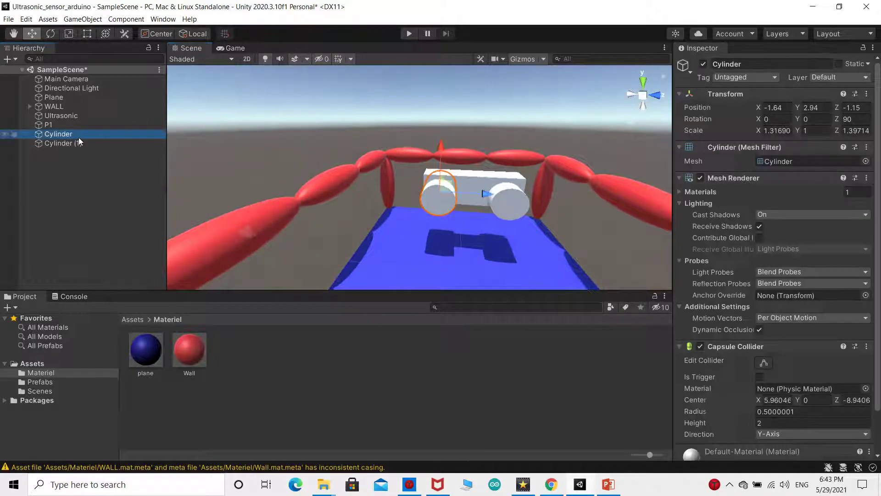
key("F2")
type("P2")
left_click(76, 143)
key("F2")
type("P3")
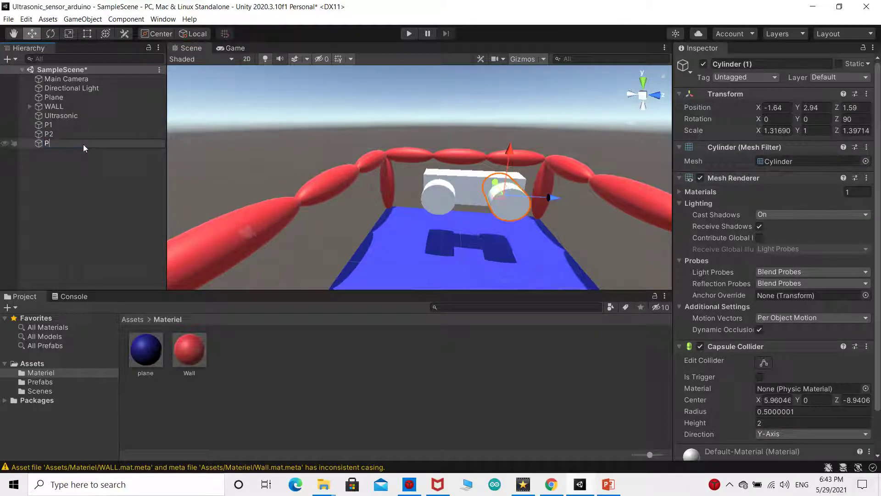
left_click(87, 183)
left_click(14, 34)
left_click_drag(431, 209, 412, 207, "alt")
key("w")
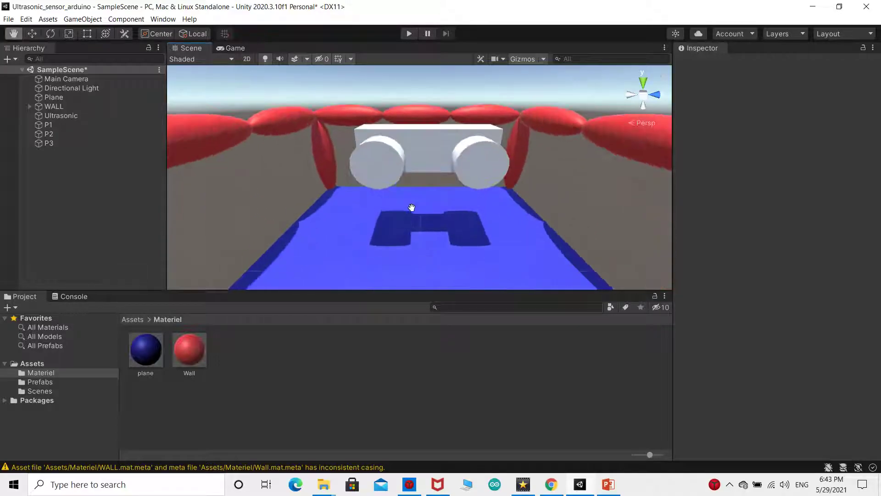
left_click(374, 161)
left_click(436, 202)
left_click(439, 180)
middle_click_drag(438, 180, 450, 200)
left_click_drag(450, 201, 447, 202, "alt")
key("w")
left_click(404, 145)
Step: Create a new material in the Materiel folder and name it P1
right_click(240, 345)
mouse_move(257, 78)
left_click(423, 254)
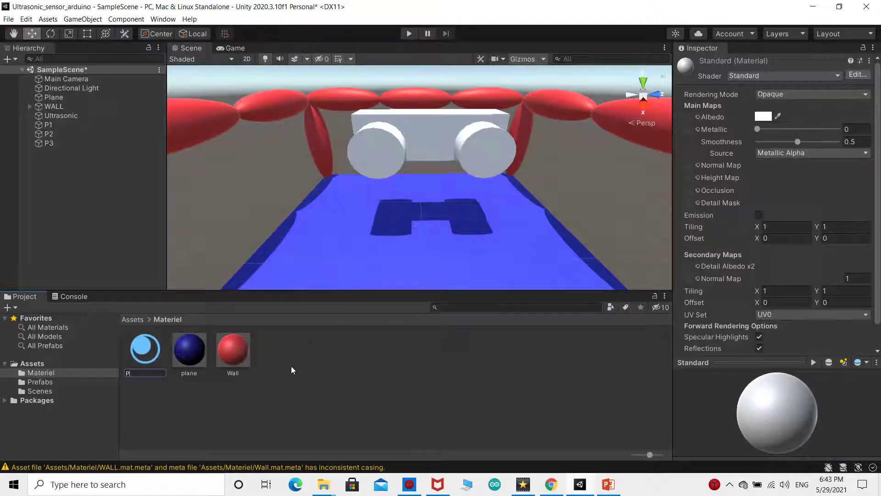
type("P1")
key("Return")
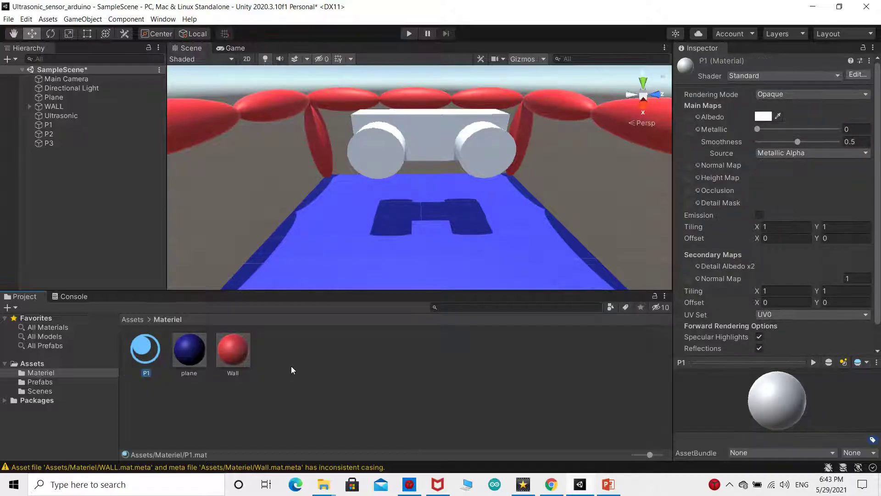
Step: Set the P1 material's albedo colour to green and apply it to the P1 box
left_click(765, 116)
left_click_drag(800, 189, 771, 161)
left_click_drag(146, 349, 429, 149)
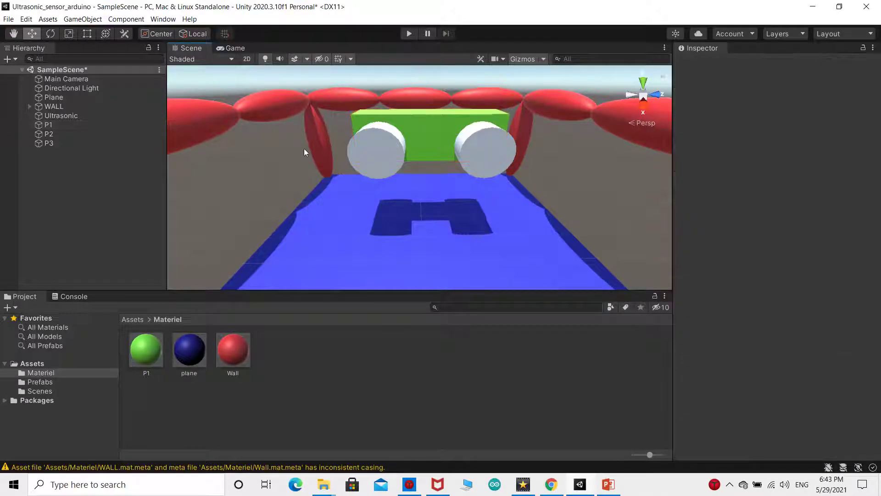
Step: Create another material in the Materiel folder and name it P2_3
right_click(315, 344)
mouse_move(321, 84)
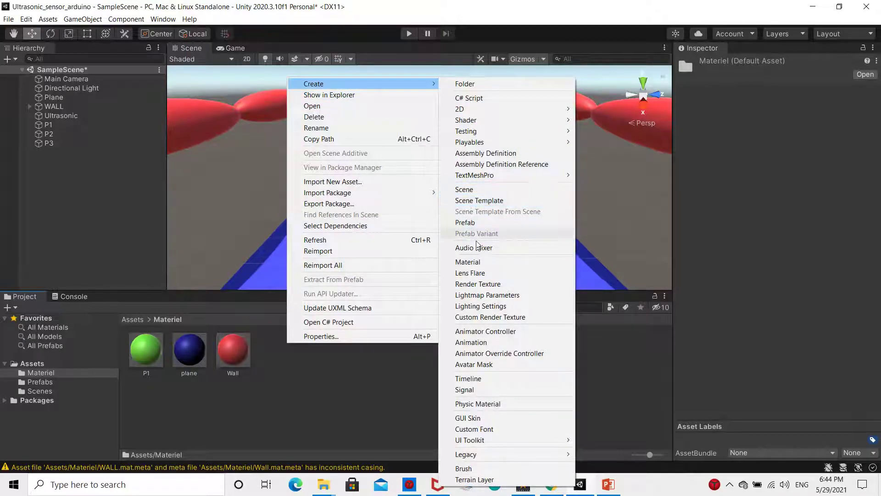
left_click(467, 262)
type("P2_3")
key("Return")
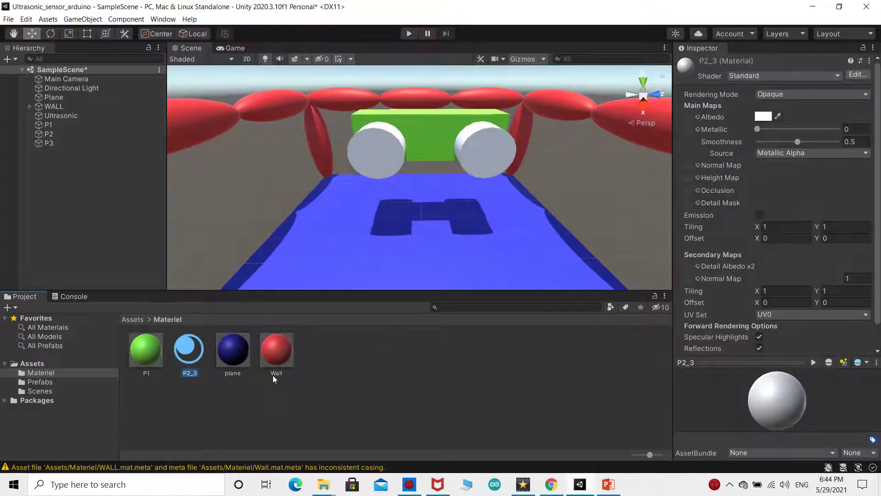
Step: Set the P2_3 material's albedo colour to pinkish red, F81B4E
left_click(763, 116)
mouse_move(849, 243)
left_mouse_down()
mouse_move(838, 252)
mouse_move(865, 206)
left_mouse_up()
left_click(829, 189)
left_click(826, 188)
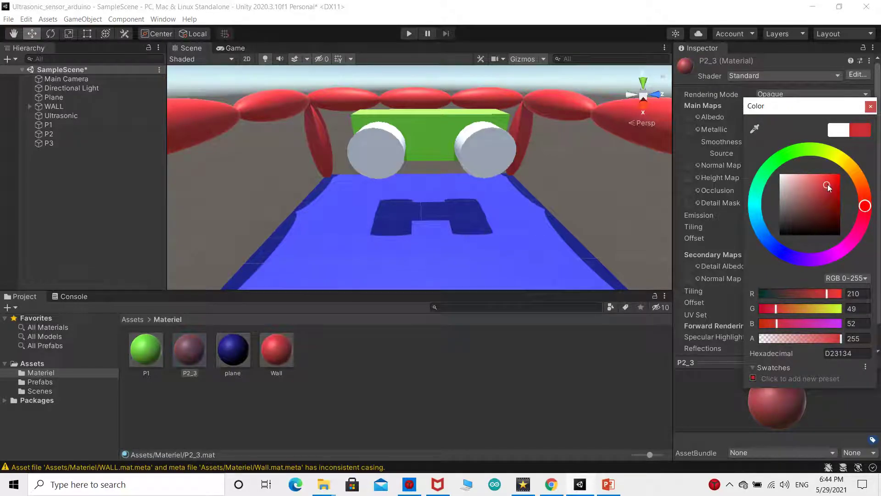
mouse_move(855, 244)
left_mouse_down()
mouse_move(848, 250)
mouse_move(871, 226)
left_mouse_up()
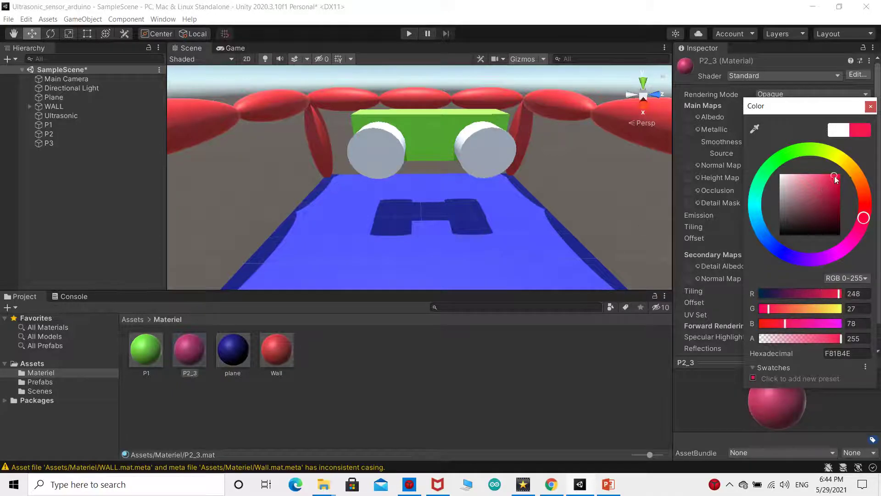
Step: Apply the P2_3 material to both cylinders on the front of the sensor body
left_click_drag(189, 350, 480, 156)
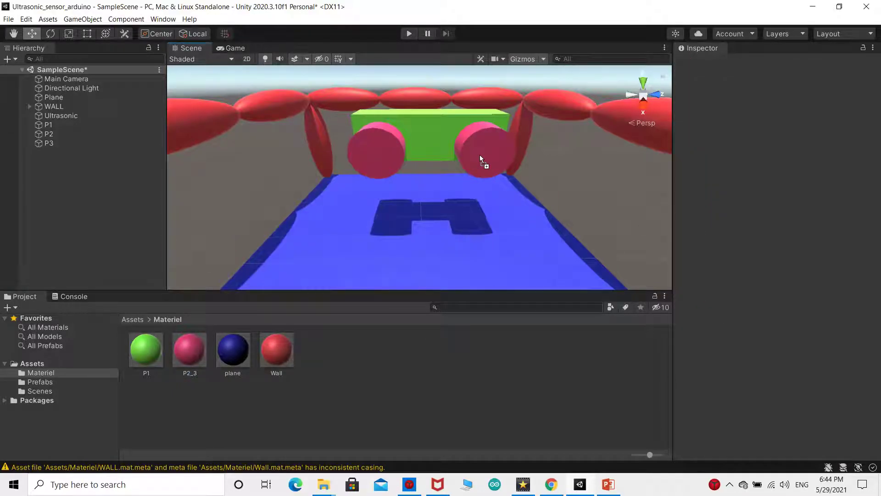
scroll(438, 181, "down", 5)
middle_click_drag(438, 181, 429, 248)
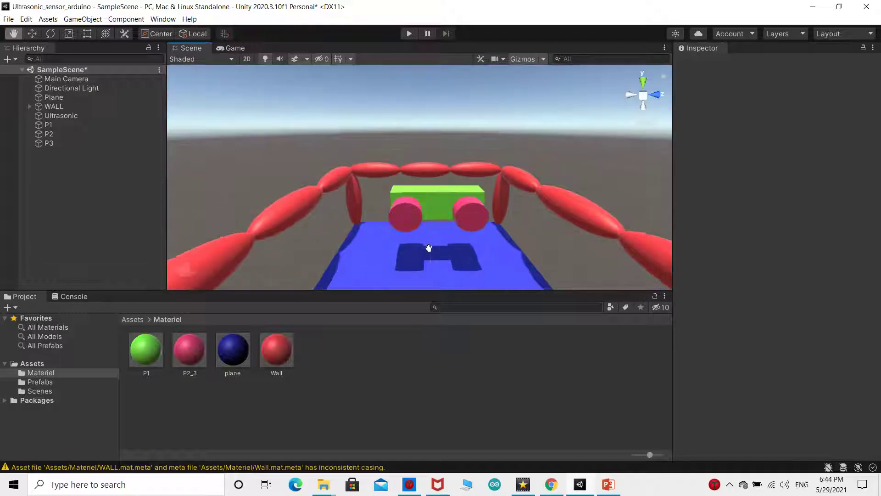
Step: Place the P4 sphere at position 0, 0, 0 and raise it above the blue plane to about 2.37 on Y
scroll(429, 248, "up", 3)
middle_click_drag(429, 248, 421, 230)
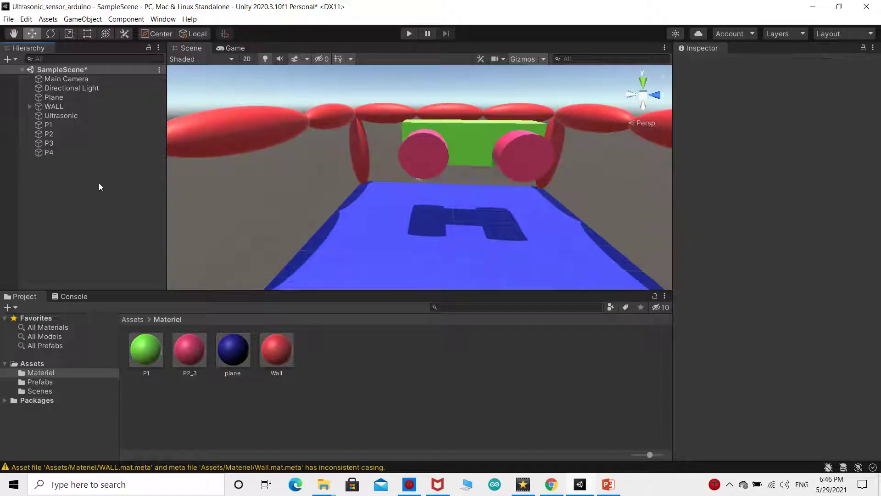
left_click_drag(415, 197, 399, 245)
left_click(785, 108)
type("0")
left_click(819, 108)
type("0")
left_click(849, 109)
type("0")
left_click_drag(464, 222, 468, 151)
Step: Scale the P4 sphere into a slim upright ellipsoid, about 0.74 by 2.71 by 0.36
left_click_drag(519, 189, 443, 212, "alt")
key("r")
left_click_drag(422, 166, 402, 120)
left_click_drag(468, 211, 448, 213)
scroll(477, 225, "up", 4)
left_click_drag(486, 234, 509, 240, "alt")
left_click_drag(407, 194, 410, 190)
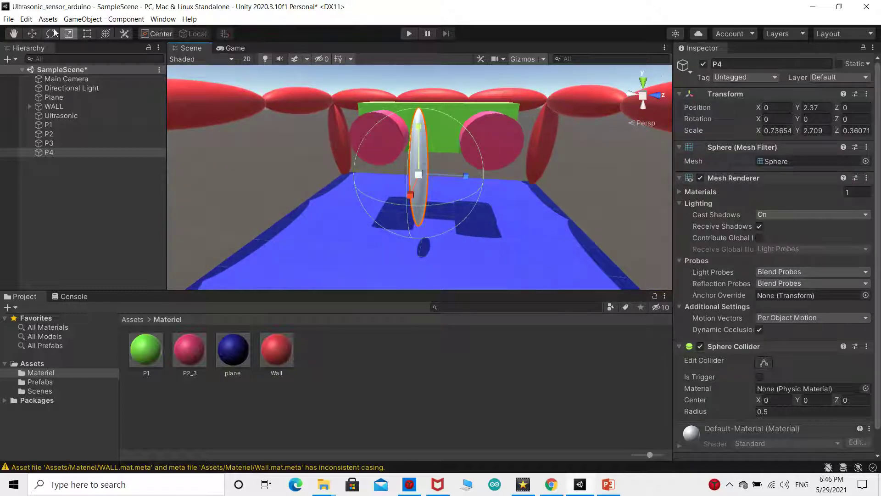
Step: Tilt P4 about -23.6° around X and move it under the sensor body as a leg, at about -1.55, 1.36, 0.96
left_click(34, 34)
left_click(443, 173)
left_click(417, 148)
left_click(52, 34)
left_click(477, 170)
left_click(420, 159)
left_click_drag(456, 182, 451, 153)
left_click(32, 33)
left_click_drag(411, 185, 462, 210)
left_click(479, 249)
left_click(452, 188)
Step: Duplicate the P4 leg and rotate the copy to lean the opposite way, about 15, 16.7, 10.9 degrees
key("ctrl+d")
left_click_drag(501, 174, 491, 248)
left_click(51, 34)
left_click(32, 34)
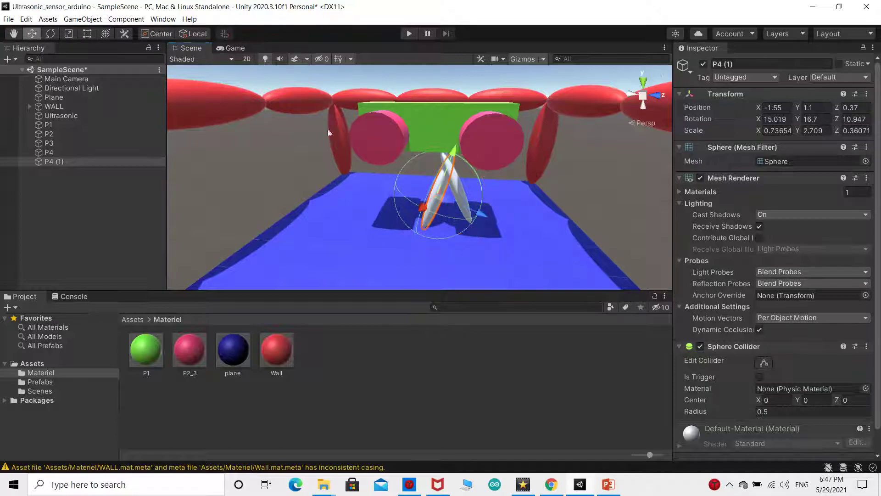
Step: Position the duplicated leg beneath the other side of the sensor body, at about -1.84, 1.12, -0.55, and compare both legs
left_click_drag(479, 214, 461, 209)
left_click_drag(434, 144, 431, 149)
left_click_drag(459, 213, 449, 209)
left_click_drag(420, 145, 423, 148)
left_click(432, 162)
scroll(432, 162, "down", 5)
mouse_move(464, 193)
middle_mouse_down()
mouse_move(485, 227)
mouse_move(467, 205)
middle_mouse_up()
scroll(465, 205, "up", 5)
left_click(448, 154)
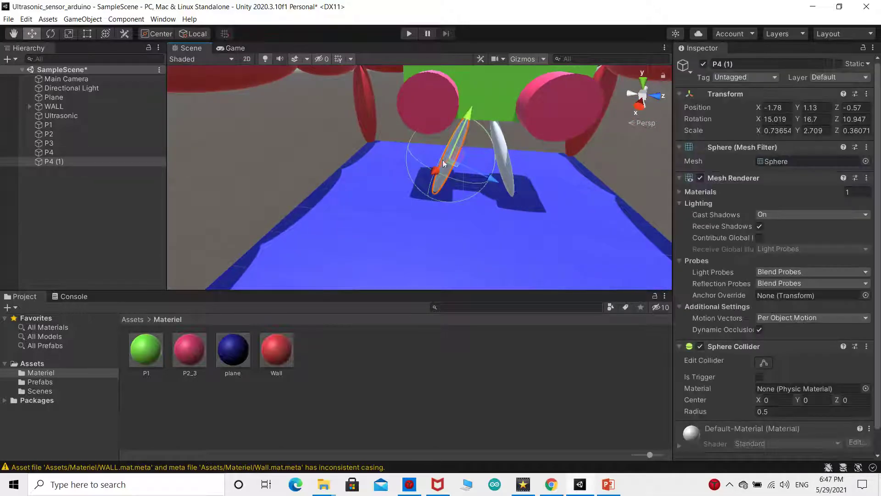
left_click(506, 156)
left_click(446, 156)
left_click(506, 157)
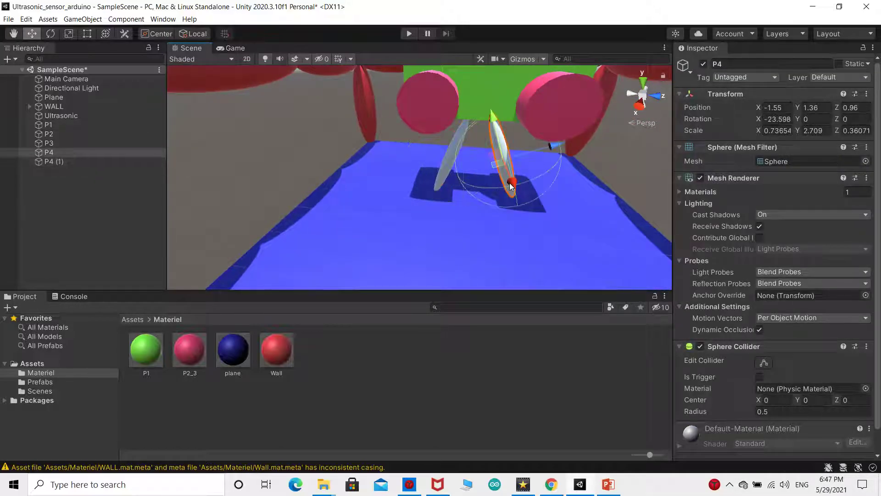
left_click(582, 176)
scroll(593, 172, "down", 5)
left_click(593, 171)
scroll(576, 187, "down", 5)
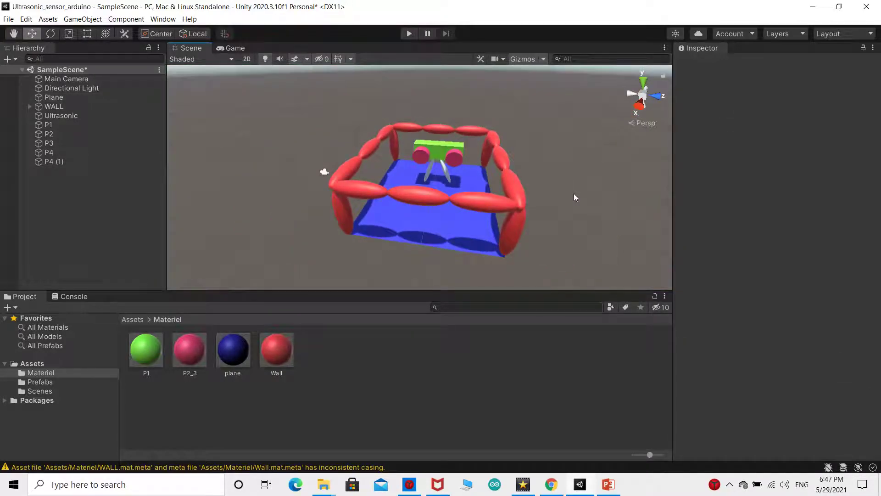
Step: Rename the duplicated leg P4 (1) as P5
left_click(60, 161)
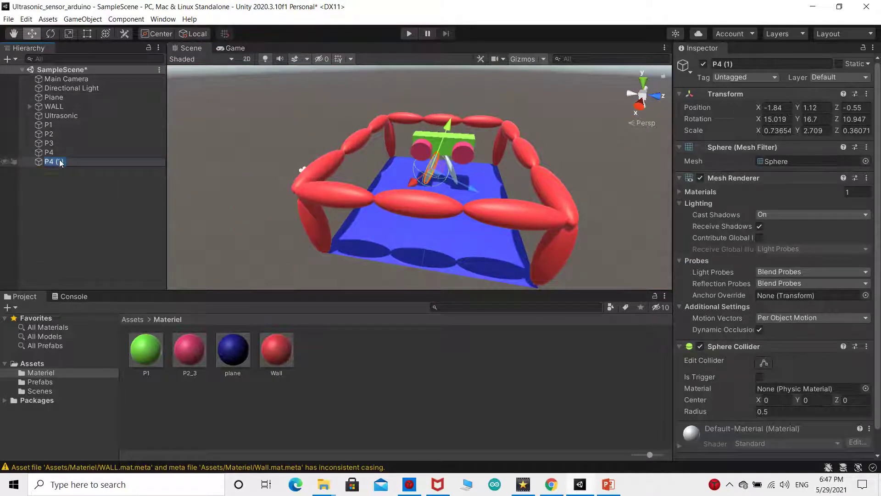
left_click_drag(55, 162, 52, 161)
type("5")
left_click(65, 180)
Step: Make P1, P2, P3, P4 and P5 children of the Ultrasonic object
left_click(65, 161)
left_click(68, 153, "ctrl")
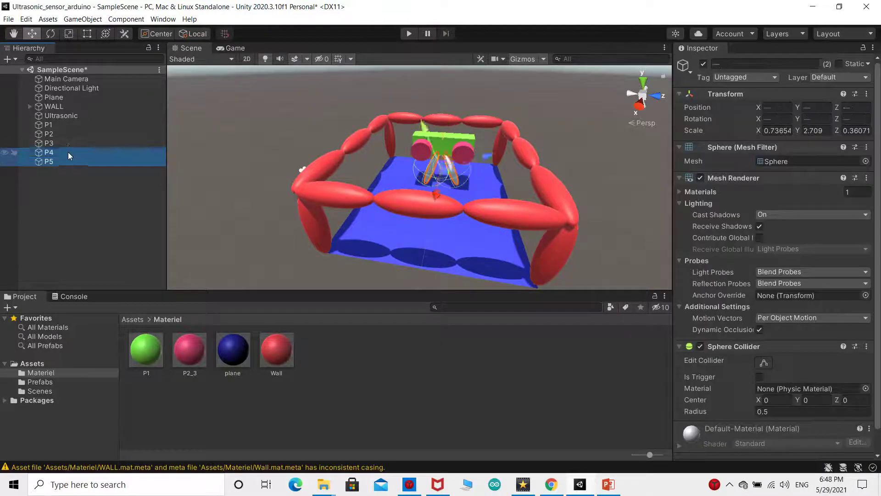
left_click(68, 143, "ctrl")
left_click(70, 134, "ctrl")
left_click(71, 125, "ctrl")
left_click_drag(78, 117, 78, 116)
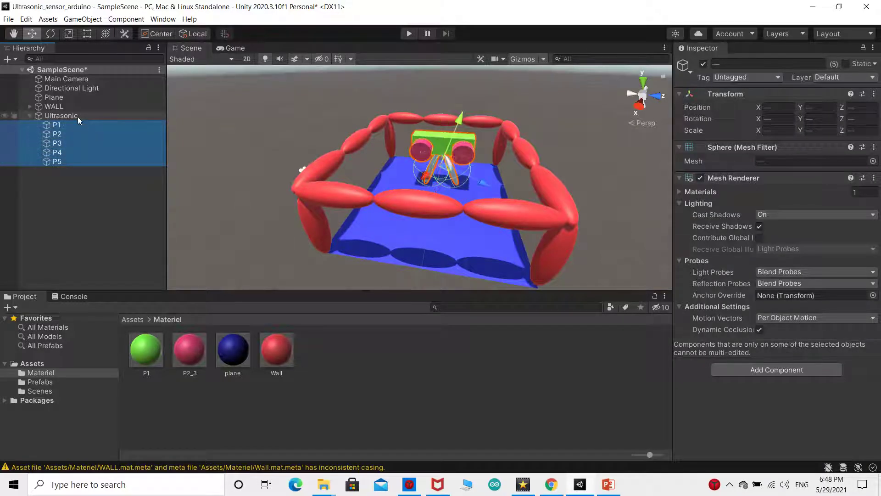
Step: Make the Main Camera a child of the Ultrasonic object
left_click(6, 116)
left_click(5, 116)
left_click_drag(66, 79, 92, 115)
Step: Rotate the Main Camera to about 31.9, -95.3, 0 to face the sensor and move it to about 17.2, 9.99, -1.84
left_click(50, 34)
left_click_drag(349, 167, 478, 211)
left_click(32, 33)
left_click_drag(287, 132, 272, 95)
left_click_drag(323, 144, 429, 136)
key("e")
left_click_drag(473, 161, 437, 191, "alt")
key("w")
left_click_drag(457, 147, 447, 147)
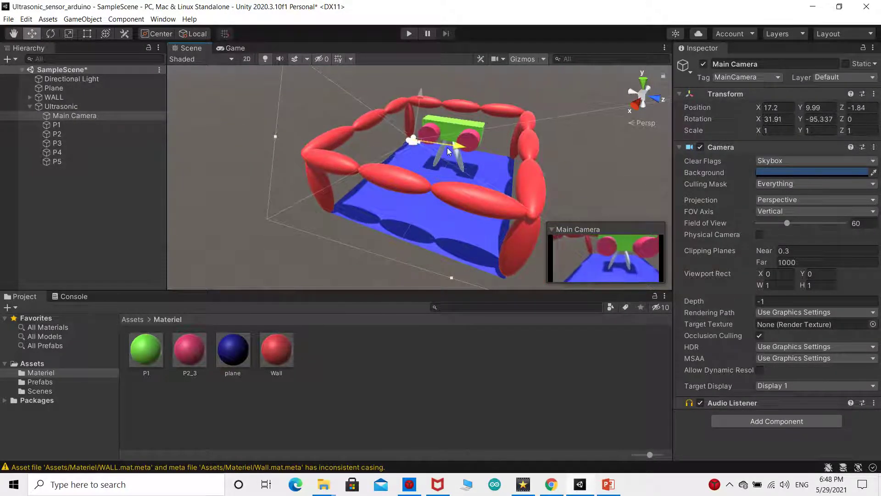
Step: Pull the Main Camera farther up and back from the walled plane and check its framing in the Game view
right_click_drag(416, 167, 391, 206)
middle_click_drag(391, 206, 356, 262)
left_click_drag(429, 140, 126, 185)
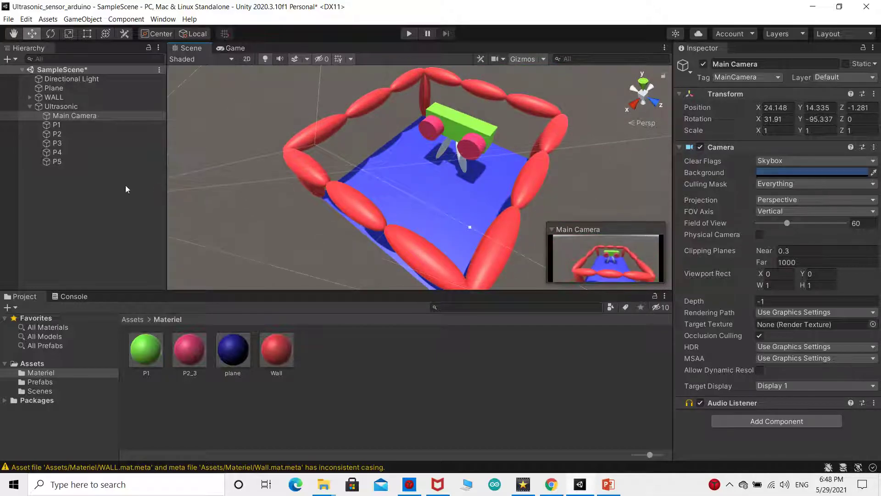
middle_click_drag(184, 198, 326, 190)
scroll(326, 189, "down", 5)
left_click_drag(369, 134, 298, 147)
left_click(235, 47)
left_click(191, 47)
Step: Fine-tune the Main Camera's tilt and distance to frame the walled plane and sensor, checking against the Game view
key("e")
left_click(232, 47)
left_click(190, 48)
scroll(431, 148, "up", 2)
key("w")
left_click_drag(427, 150, 364, 158)
left_click_drag(338, 118, 311, 99)
key("e")
left_click(233, 48)
left_click(192, 48)
Step: Collapse the Ultrasonic group in the hierarchy and save the scene
left_click(275, 195)
left_click_drag(275, 195, 401, 203, "alt")
left_click(29, 107)
key("ctrl+s")
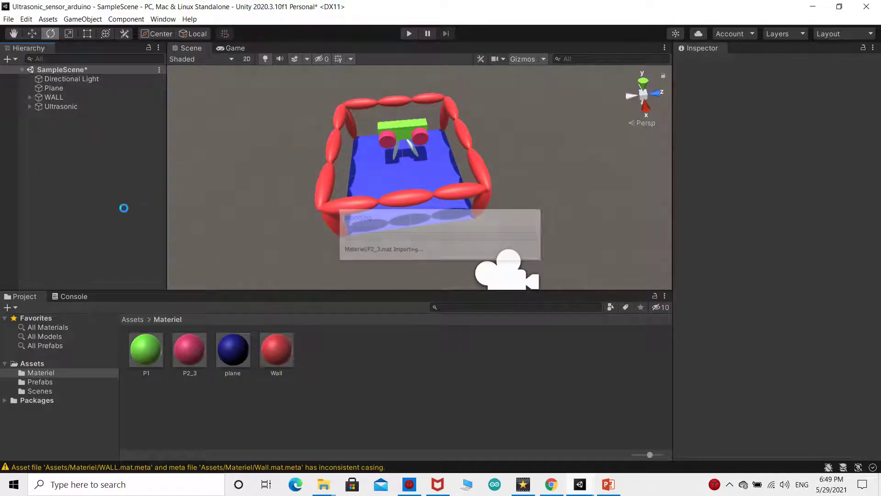
Step: Create a folder named Script in Assets
left_click(133, 319)
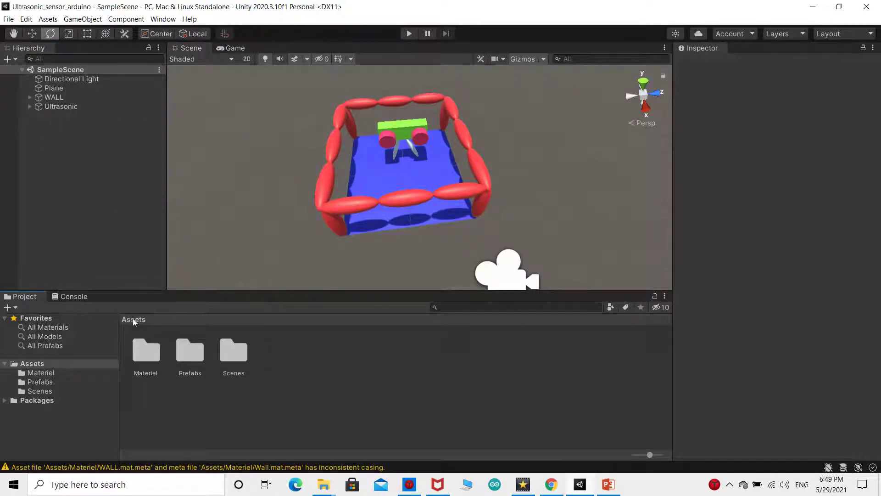
right_click(289, 358)
mouse_move(403, 97)
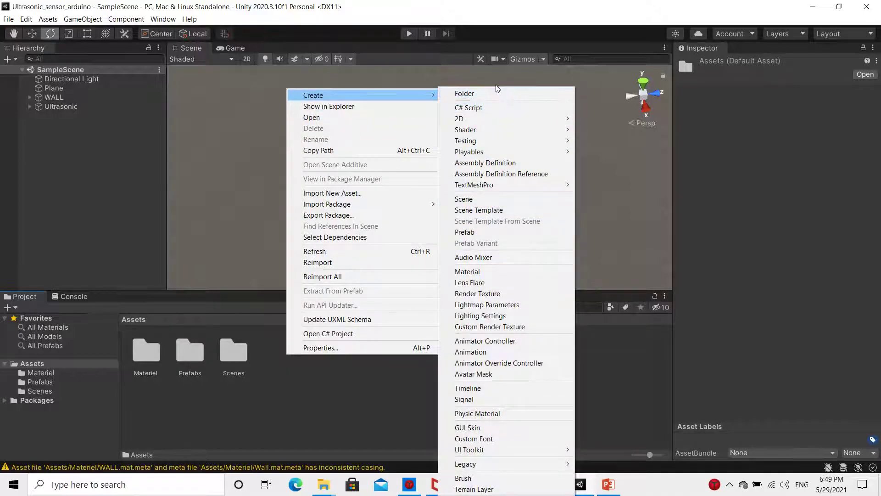
left_click(477, 94)
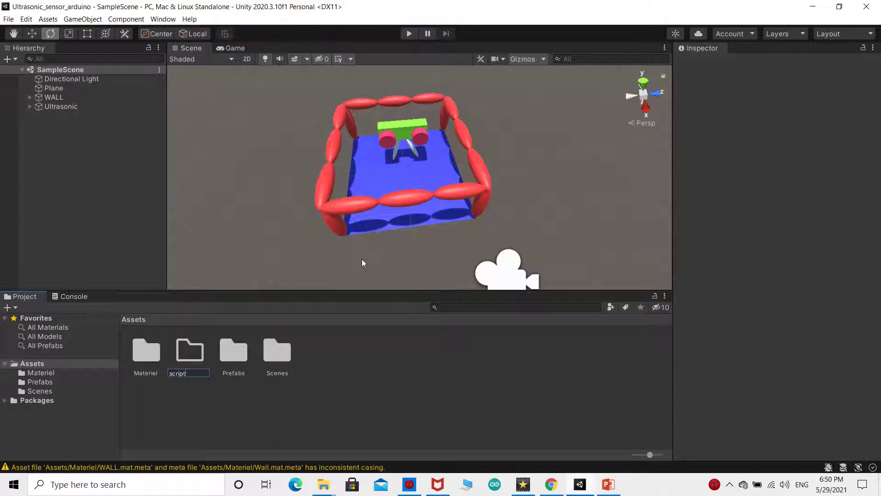
key("Return")
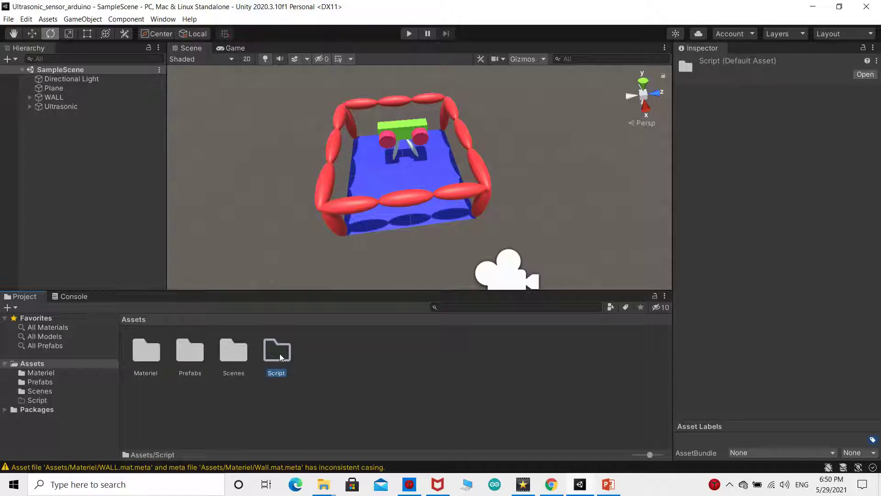
Step: Create a C# script named ultrasonic inside the Script folder
double_click(280, 354)
right_click(279, 353)
left_click(449, 109)
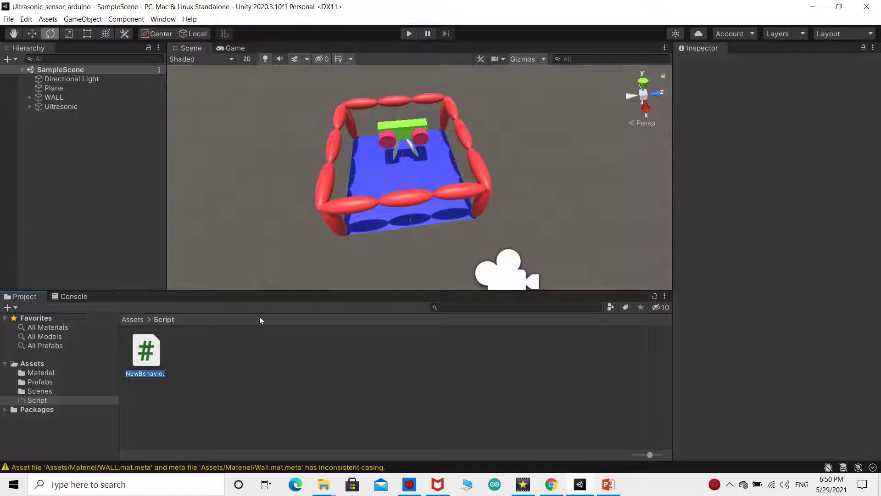
type("ultrasonic")
key("Return")
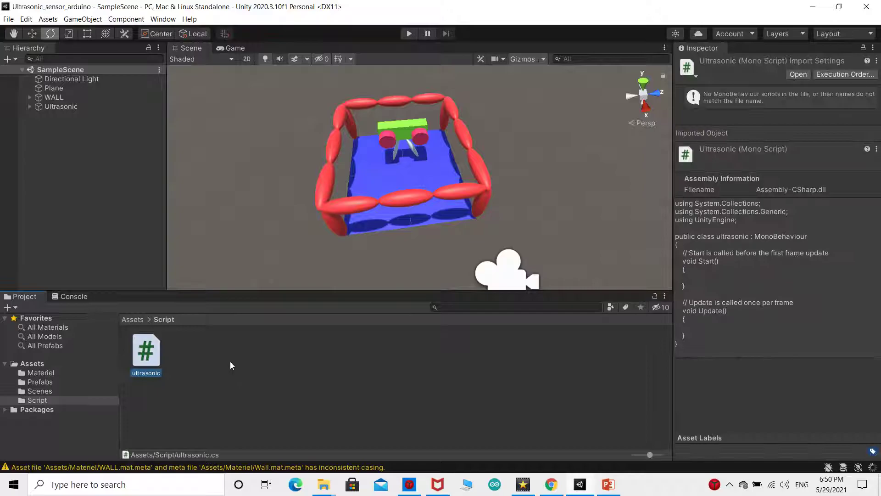
Step: Open the ultrasonic script in Visual Studio and begin the code with "using System.Collections;"
double_click(145, 349)
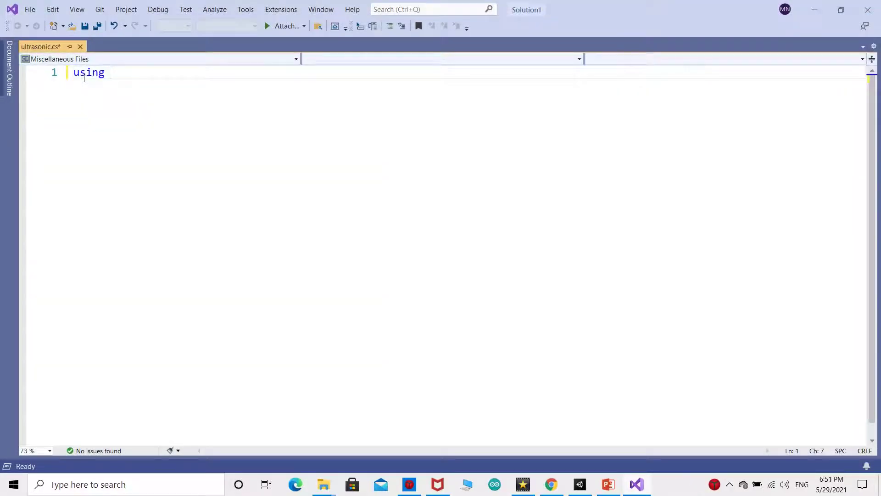
type("System.Co")
key("Down")
key("Tab")
type(";")
key("Return")
Step: Add the directive "using System.Collections.Generic;" on the second line
type("using Sy")
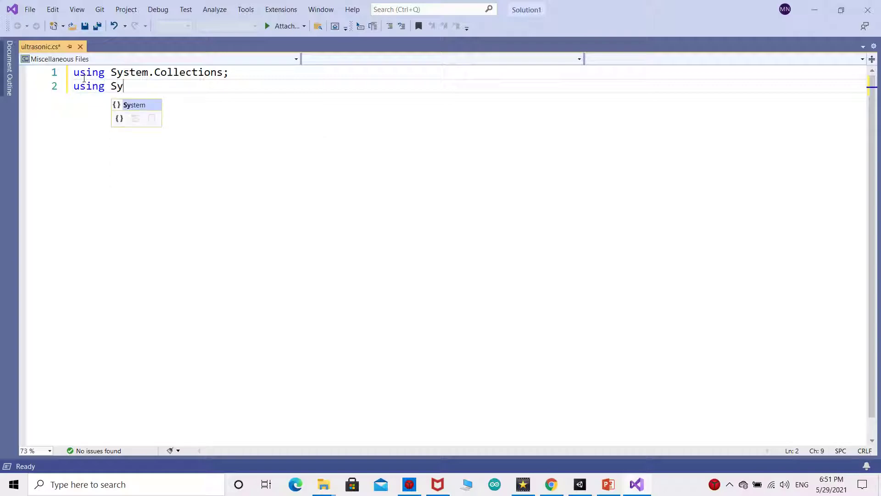
key("Tab")
type(".")
key("Down")
key("Tab")
type(".g")
key("Tab")
type(";")
key("Return")
Step: Add using directives for UnityEngine and System.IO.Ports
type("us")
key("Tab")
type("Uni")
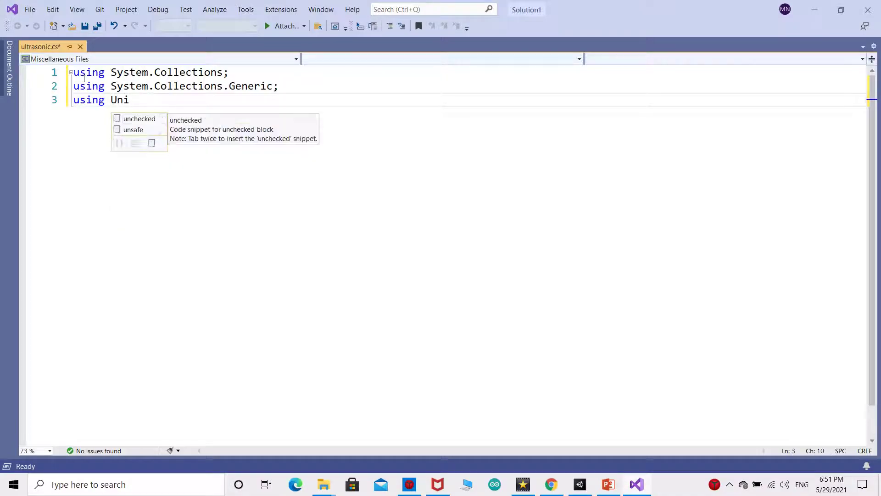
type("tyEngine;")
key("Return")
type("using System.IO.P")
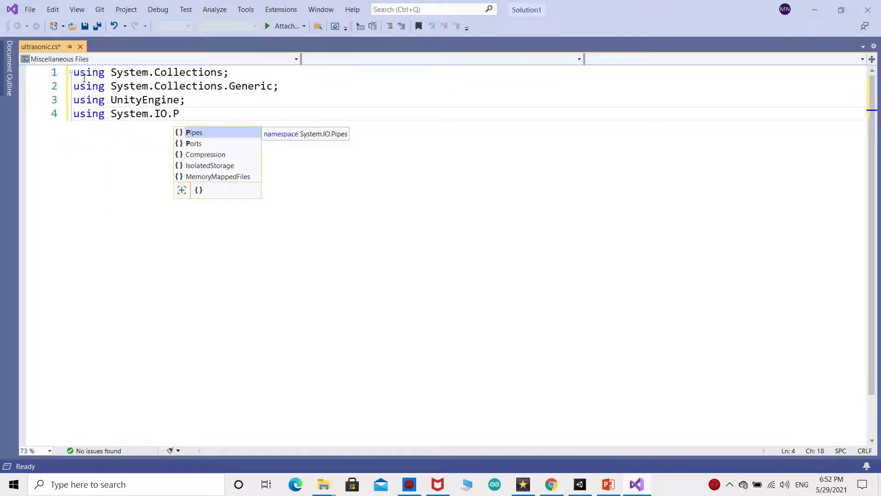
type("o")
key("Tab")
type(";")
key("Return")
Step: Declare "public class ultrasonic:MonoBehaviour" below the directives and open its body with braces
key("Return")
type("public class ultra")
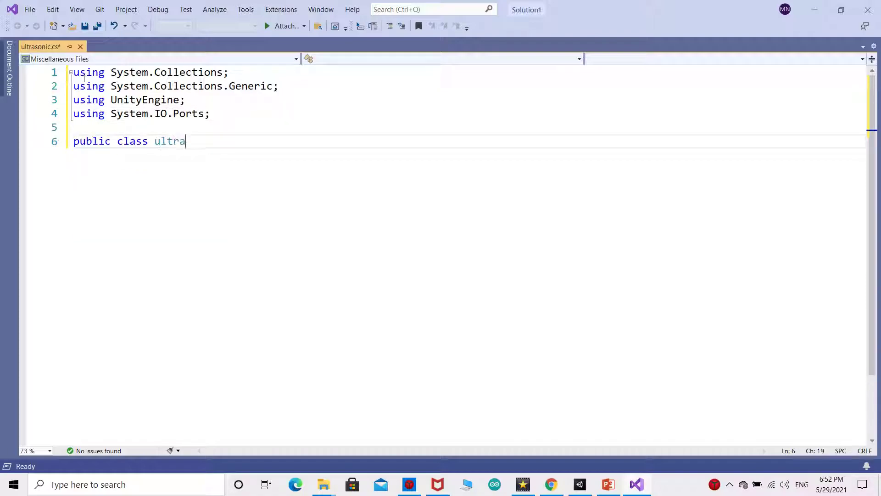
type("sonic:MonoBehaviour")
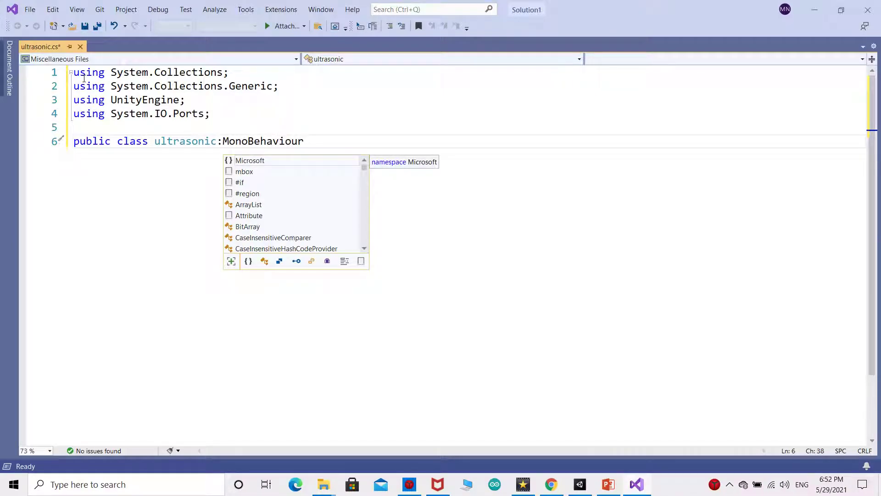
key("Return")
type("{")
key("Return")
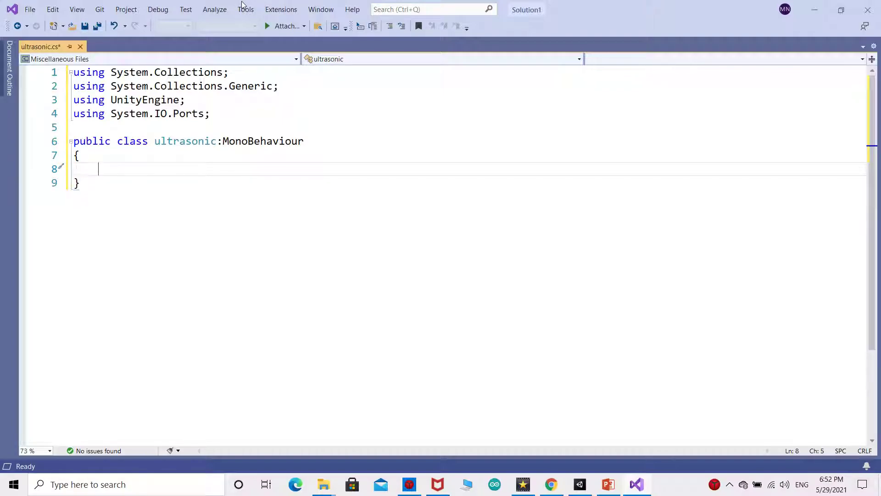
Step: Declare a SerialPort field named serial in the class, assigned "new SerialPort()" with empty arguments
type("Seria")
key("BackSpace")
key("BackSpace")
key("BackSpace")
key("BackSpace")
key("BackSpace")
type("Seri")
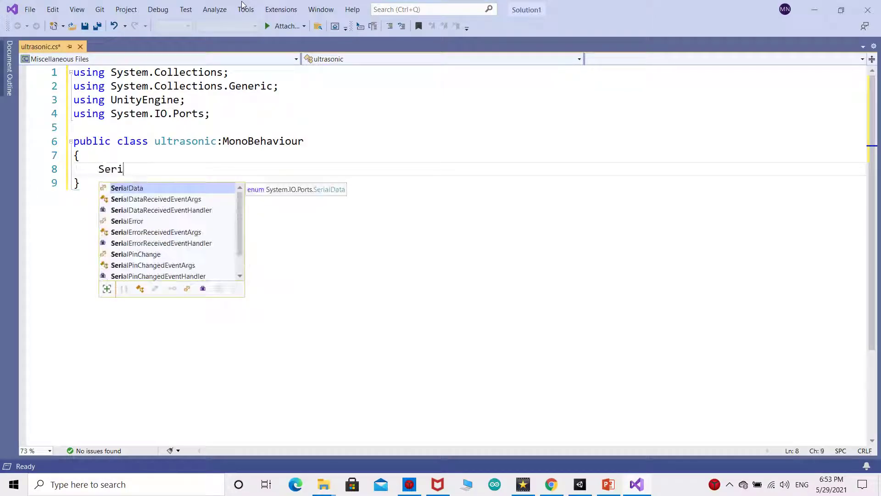
type("alPort")
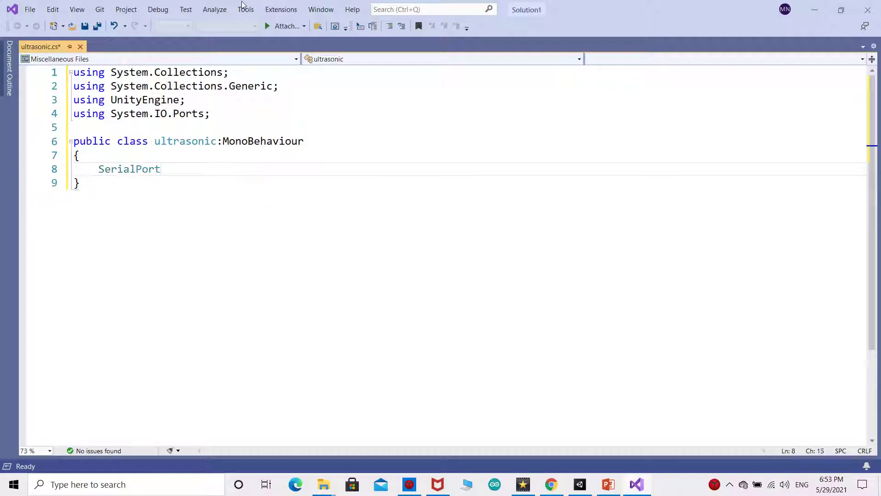
type(" serial=new Ser")
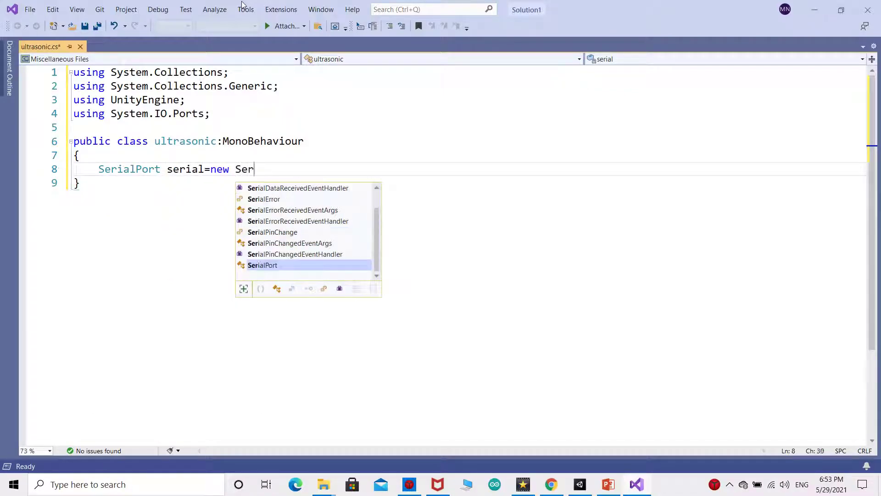
key("Tab")
type("(\"")
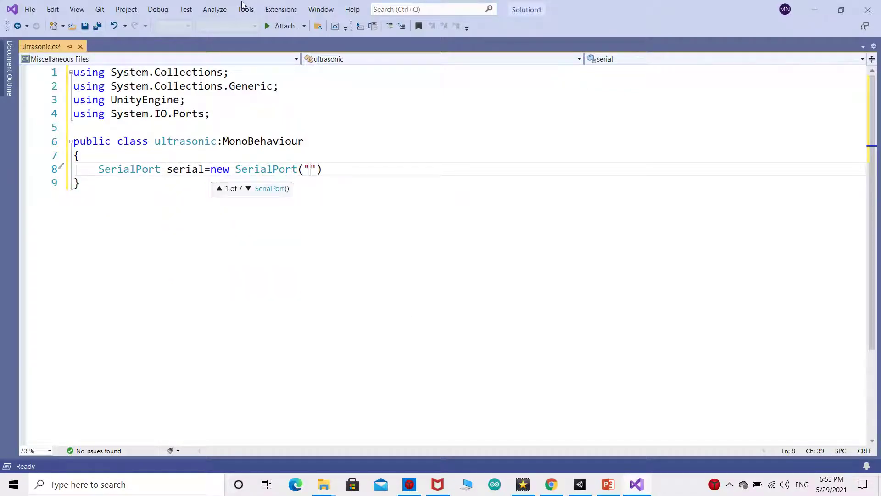
key("BackSpace")
Step: Declare a string field comPort holding an empty string above the serial field
left_click(139, 152)
key("Return")
type("String ")
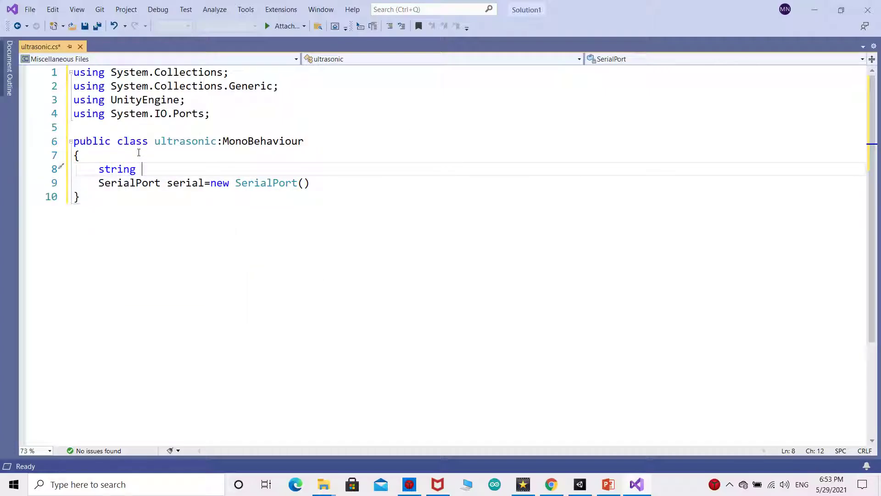
type("comPort=\"\"")
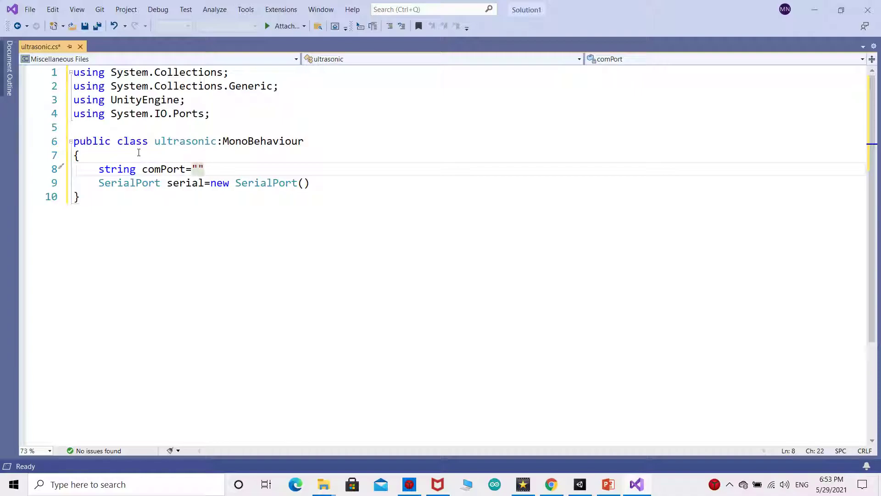
Step: Pass comPort and the baud rate 9600 to the SerialPort constructor and end the statement
double_click(156, 169)
key("ctrl+c")
left_click(304, 183)
key("ctrl+v")
type(", 960")
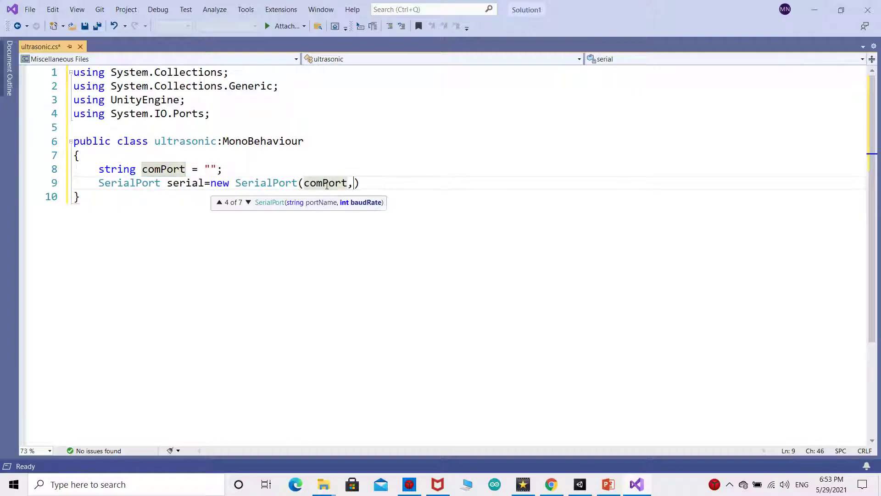
type("0);")
Step: Add a Start() method below the serial field whose body calls serial.Open();
key("Return")
key("Return")
type("void sta")
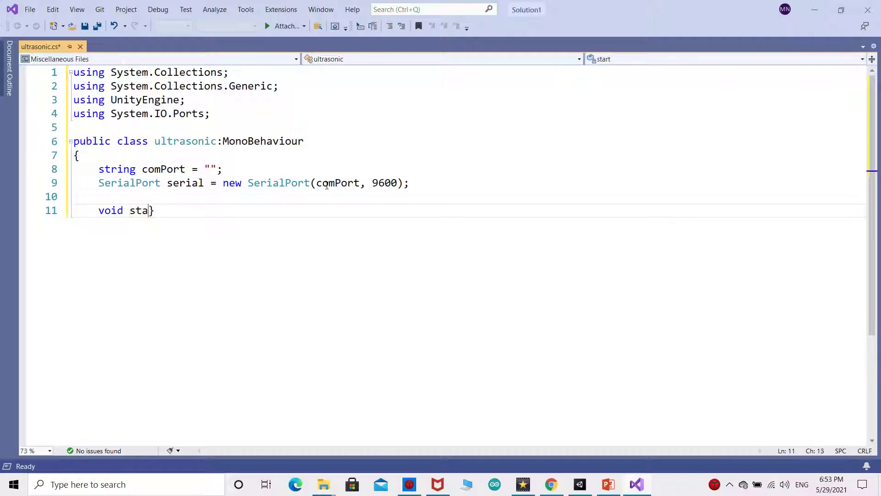
type(")")
key("Return")
type("{")
key("Return")
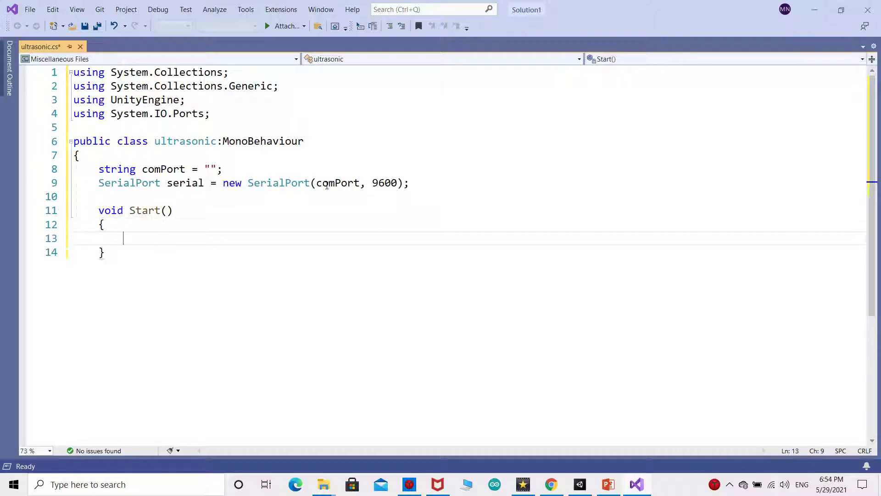
type("rial.")
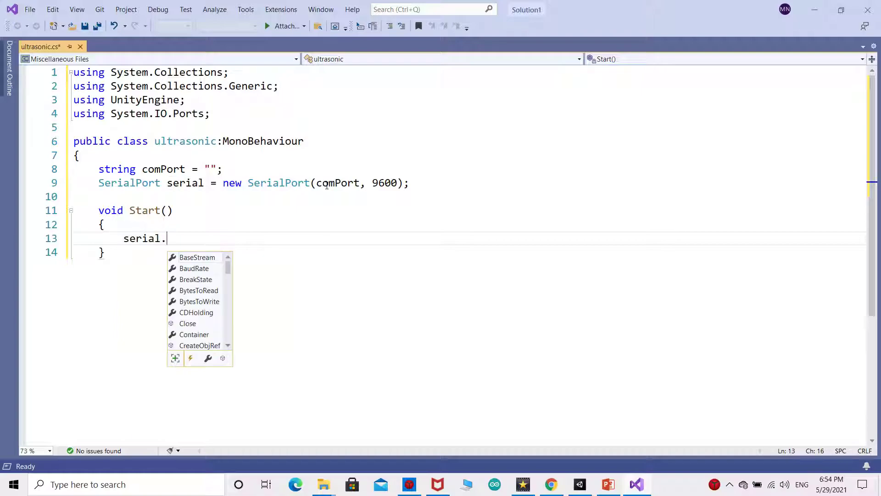
type("Open();")
Step: Add an empty Update() method with braces below Start()
key("Down")
key("Return")
key("Return")
type("void Update()")
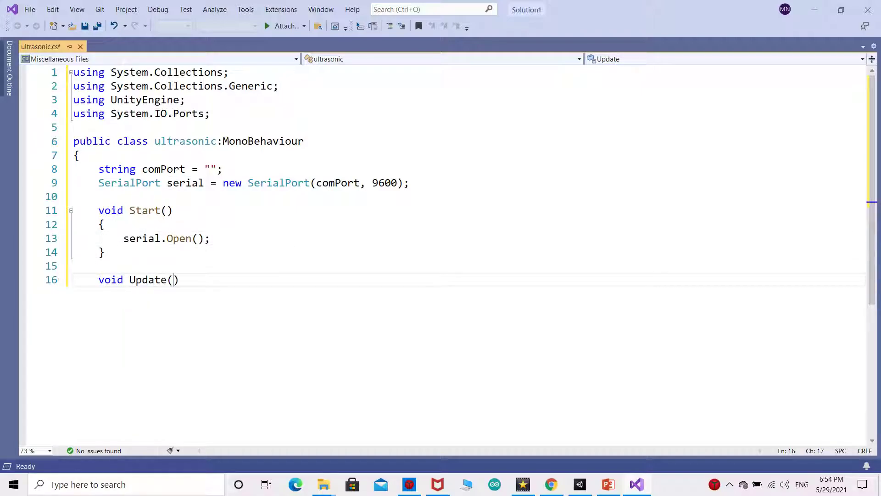
key("Return")
type("{")
key("Return")
key("Down")
key("Return")
key("Return")
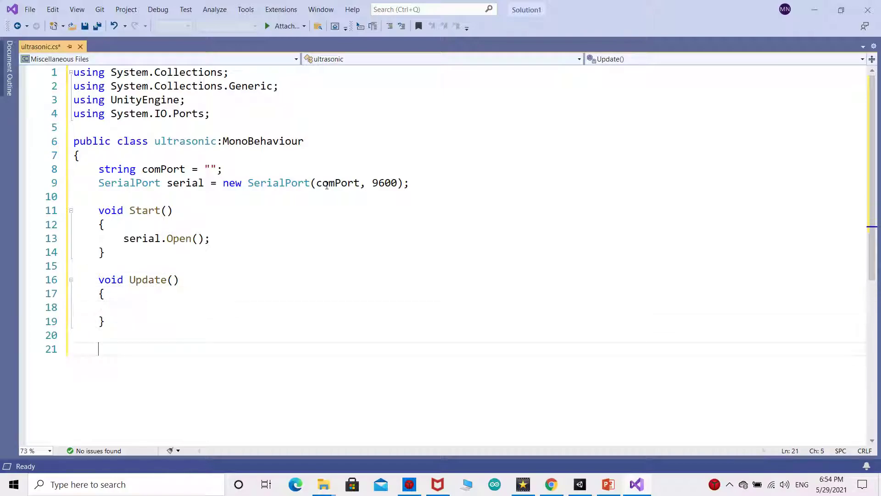
Step: Declare a void method named MovSensor() below Update() and open its body with braces
type("void Mov")
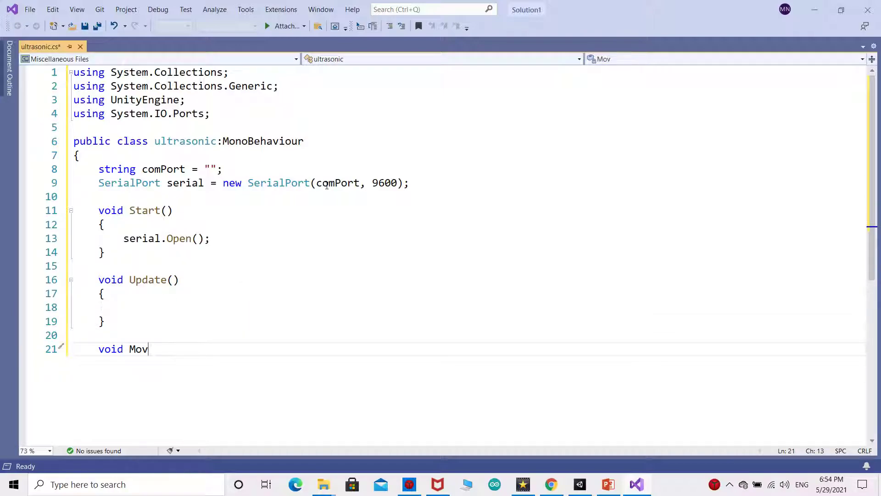
type("Sensor()")
key("Return")
type("{")
key("Return")
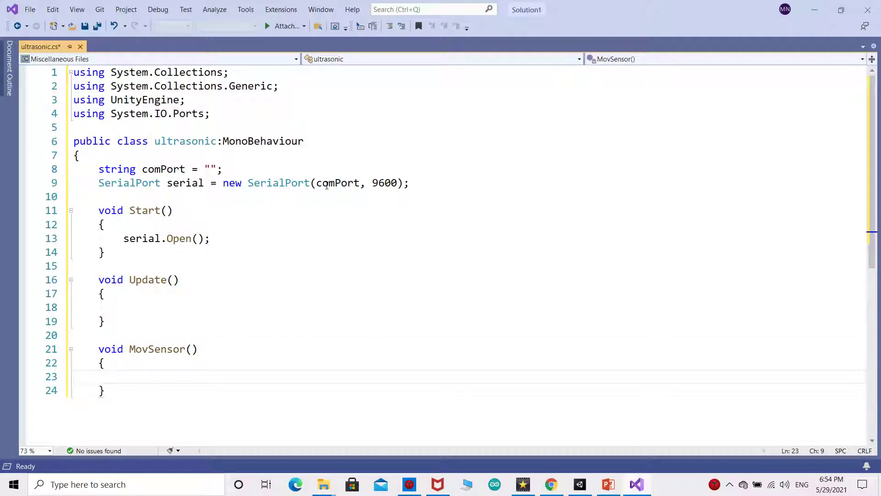
Step: Store transform.position in a Vector3 variable named pos on the first line of MovSensor()
type("Vector")
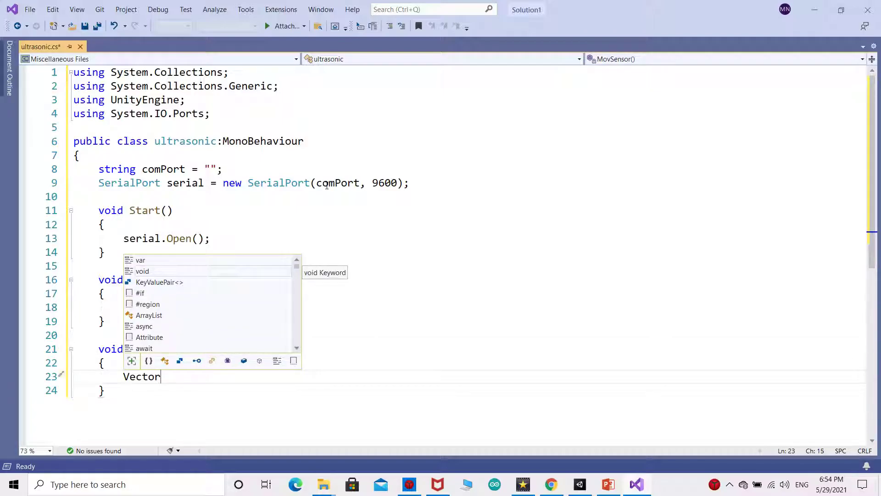
type("3 pos")
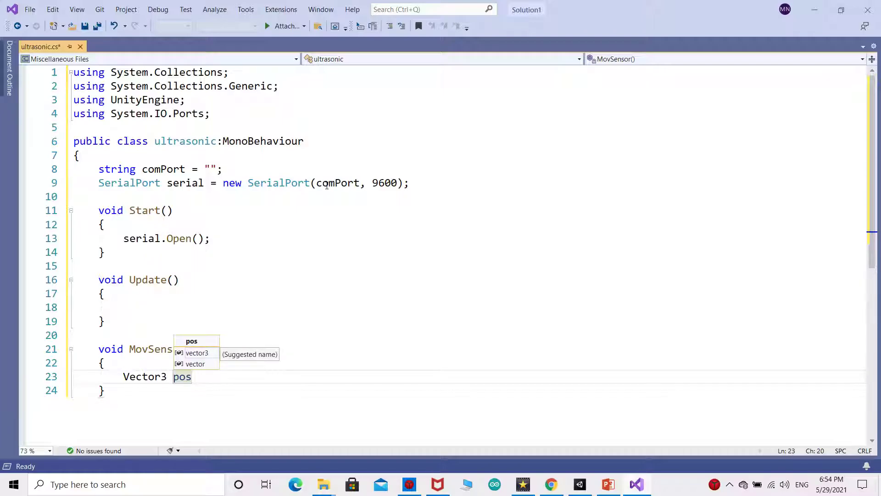
type("=transform")
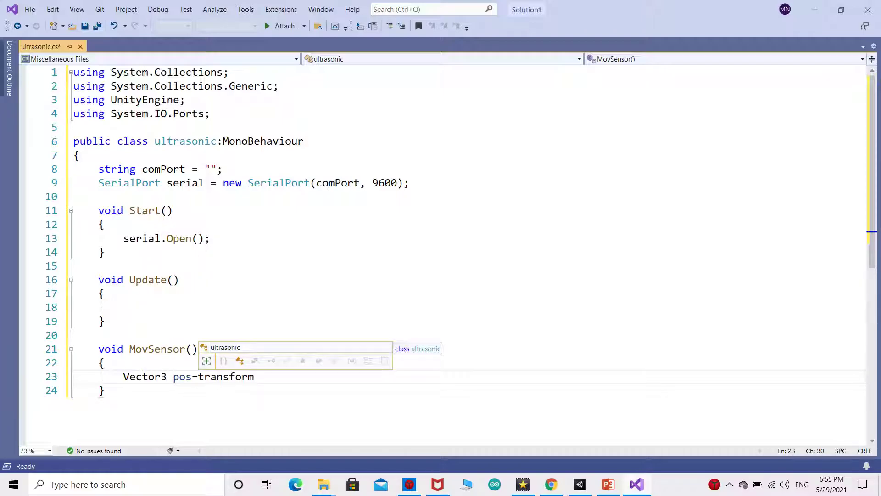
type(".position;")
key("Return")
Step: Add an if block with braces below the pos line that checks serial.IsOpen
type("if(serial.I")
key("Tab")
key("End")
key("Return")
type("{")
key("Return")
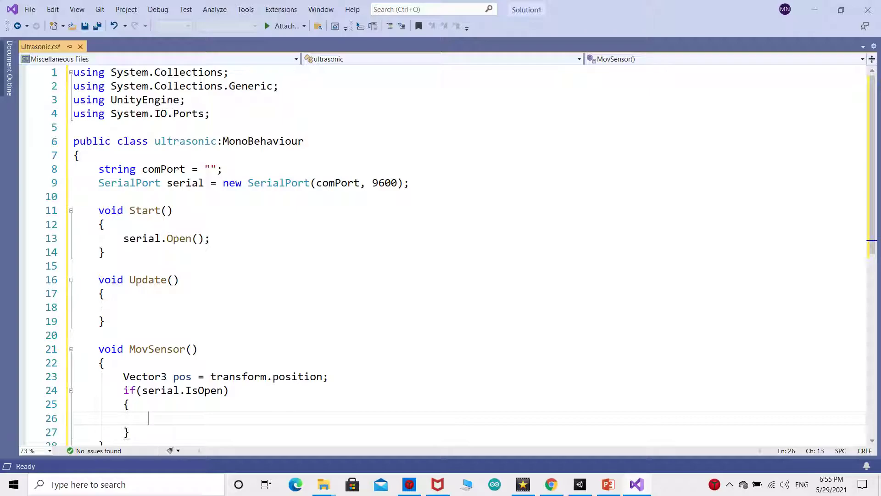
Step: Open a try block with braces inside the serial.IsOpen check
type("try")
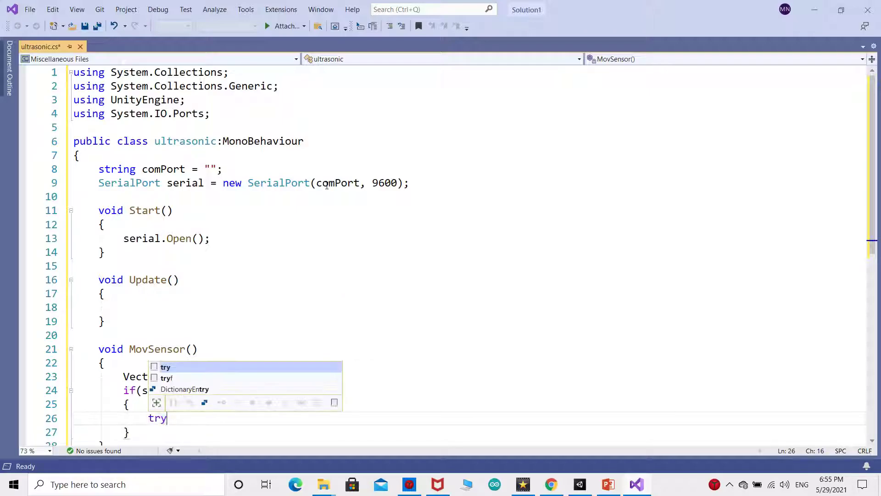
key("Return")
type("{")
key("Return")
Step: Declare a float named data in the try block, assigned int.Parse(serial.ReadLine())
type("float")
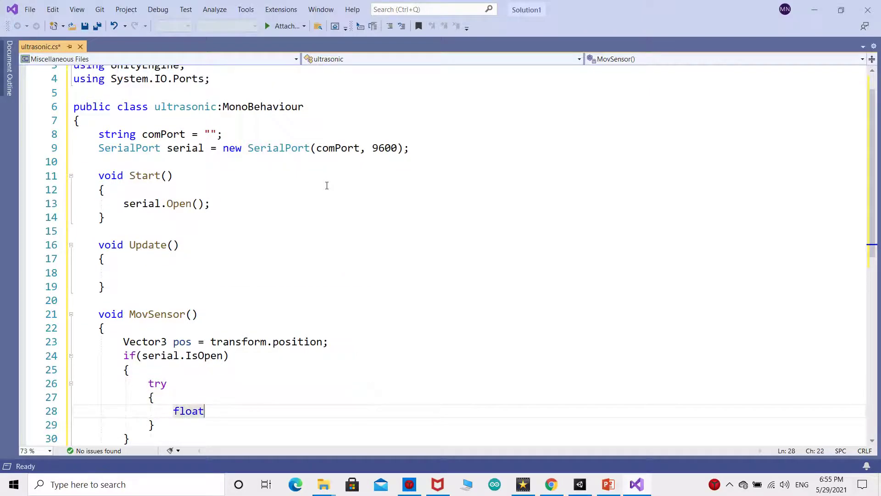
type(" data = int.Parse")
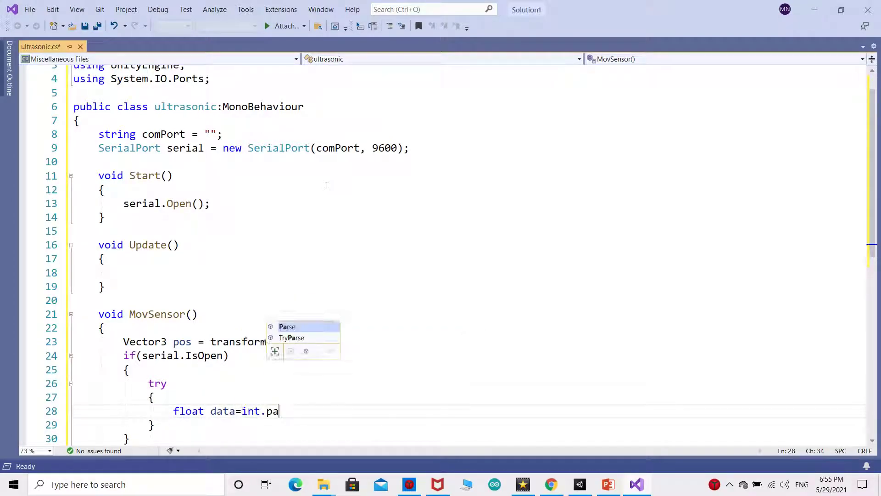
type("(serial.Re")
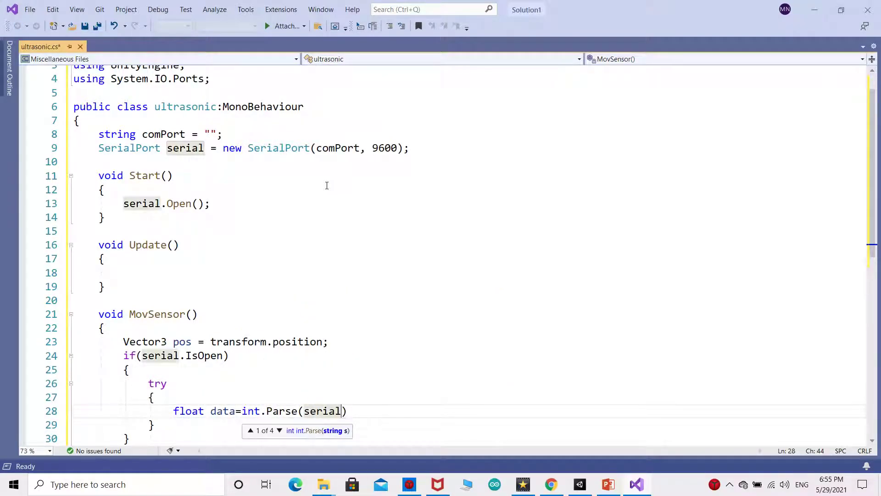
type("adL")
key("Tab")
type("());")
key("Return")
Step: Limit data to the range 5 to 80 with Mathf.Clamp on the following line
type("data=Ma")
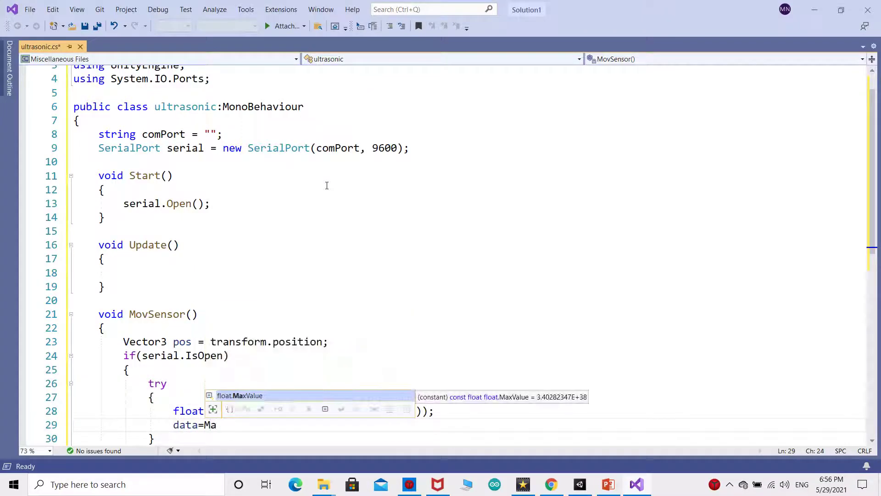
type("thf.Clamp(data,5,80")
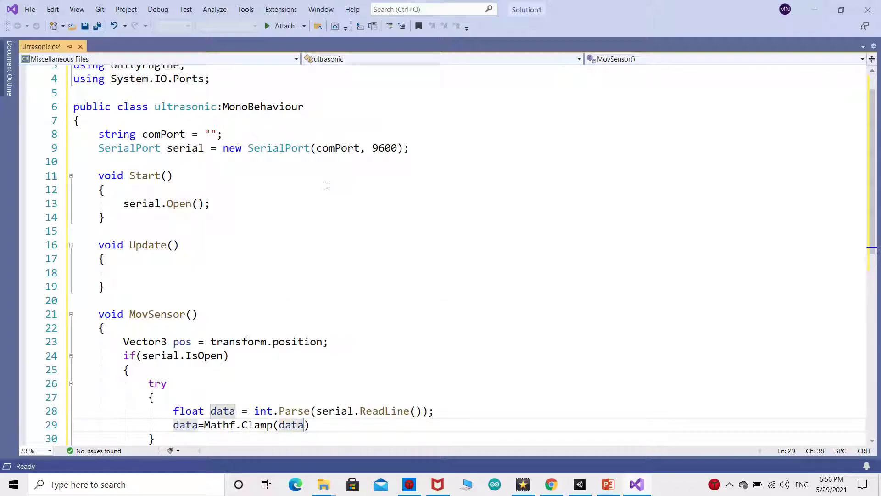
key("End")
type(";")
key("Return")
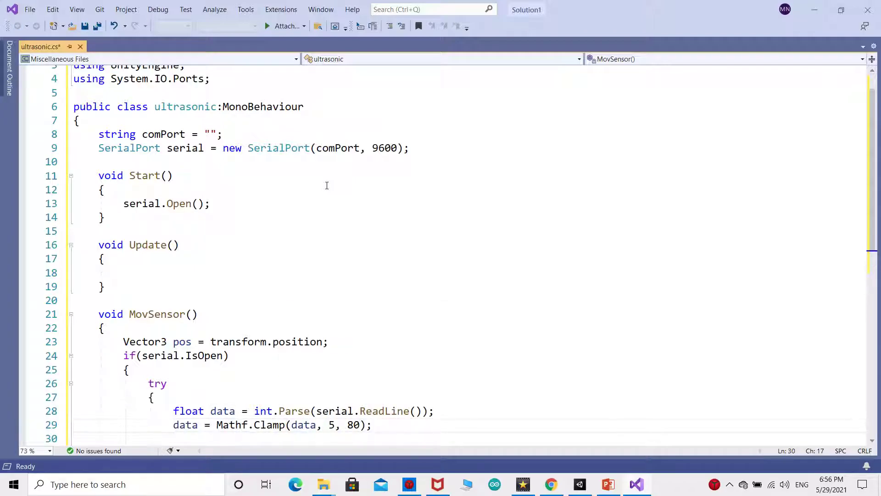
Step: Add the scaling line data=((((data-5)/25)*9)+3); below the clamp statement
type("data=(data-5)")
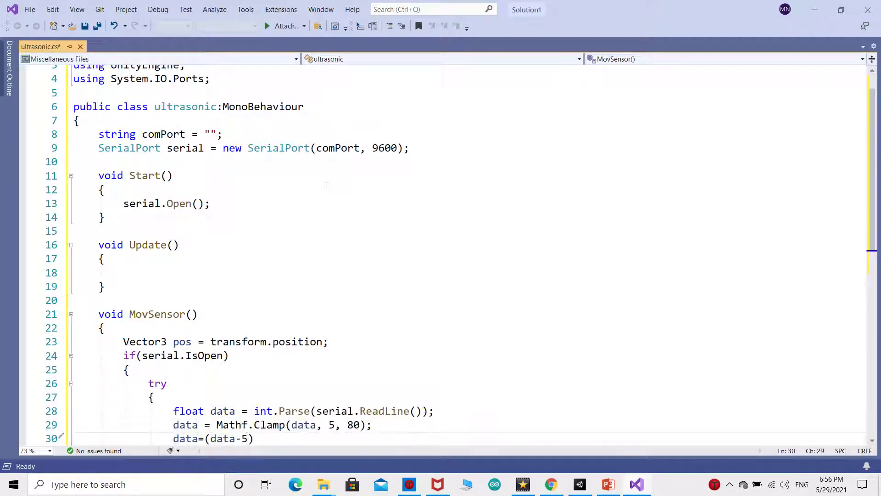
type("/25)*9)")
key("Left")
key("Left")
key("Left")
key("Left")
key("Left")
key("Left")
type("(((")
key("Right")
key("Right")
key("Right")
key("Right")
key("Right")
key("Right")
key("Right")
key("Right")
key("Right")
key("Right")
key("Right")
key("Right")
key("Right")
key("Right")
key("Right")
key("Right")
key("Right")
key("Right")
key("Right")
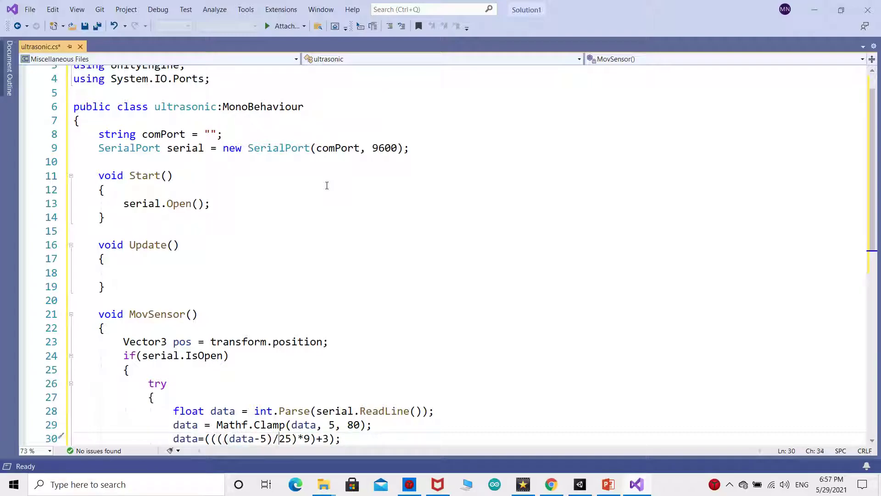
key("Return")
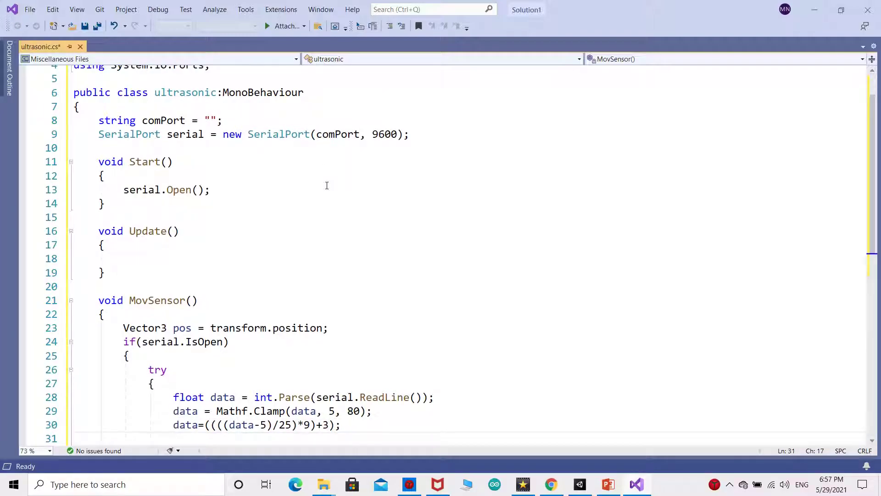
Step: Assign transform.position to new Vector3(0, (int)data, 0); below the scaling line
type("transform")
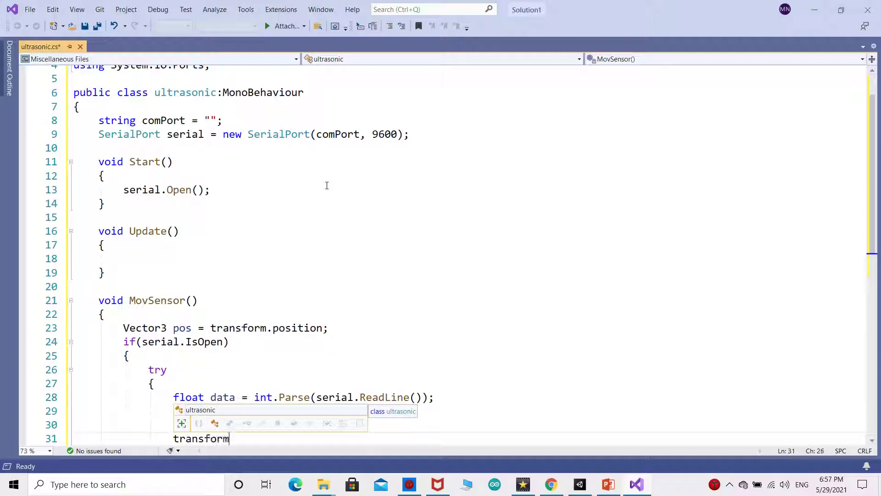
type(".position =")
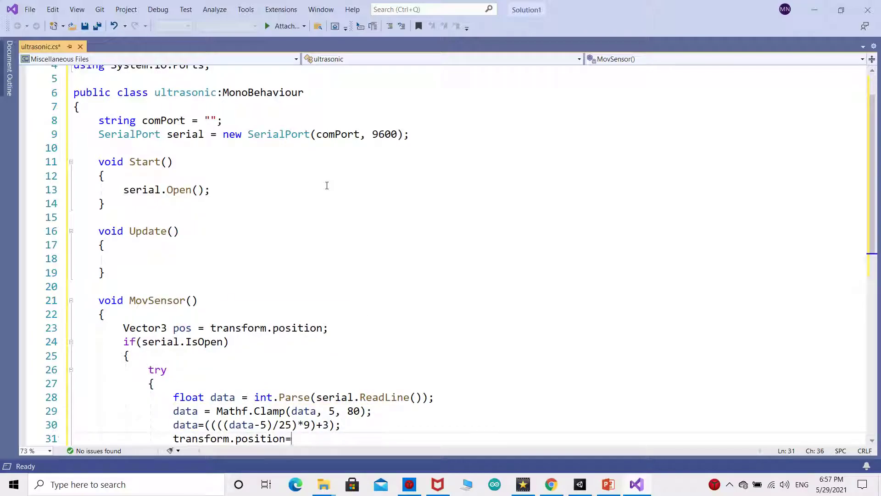
type(" new Vector3(")
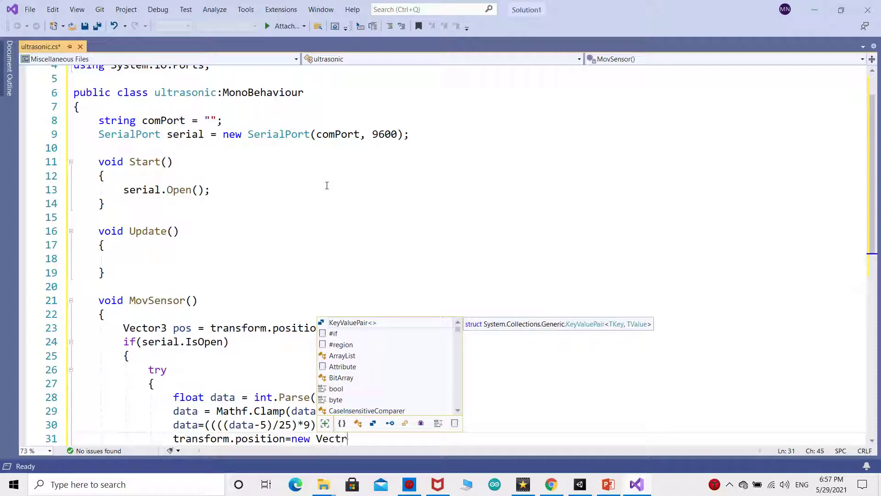
type("0, (int)data")
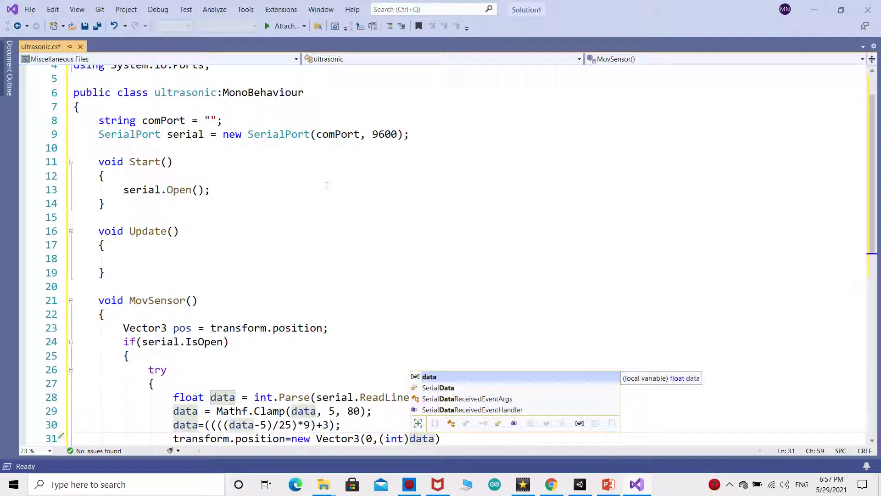
type(", 0)")
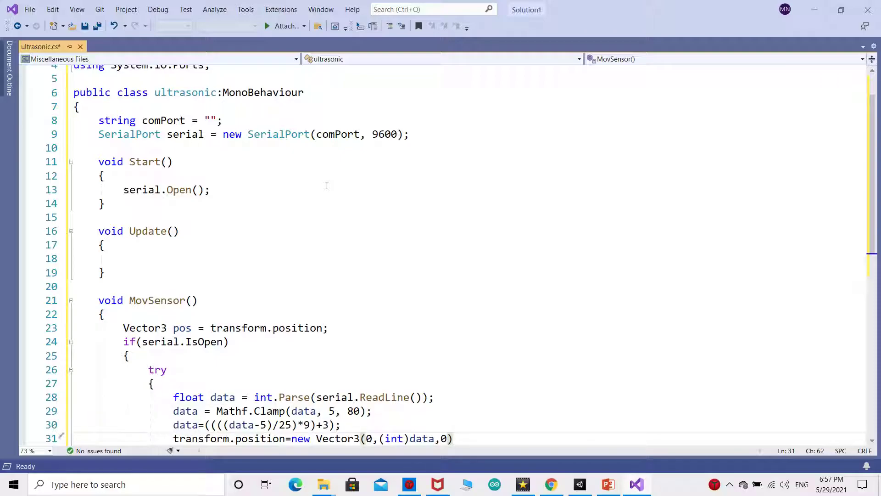
type(";")
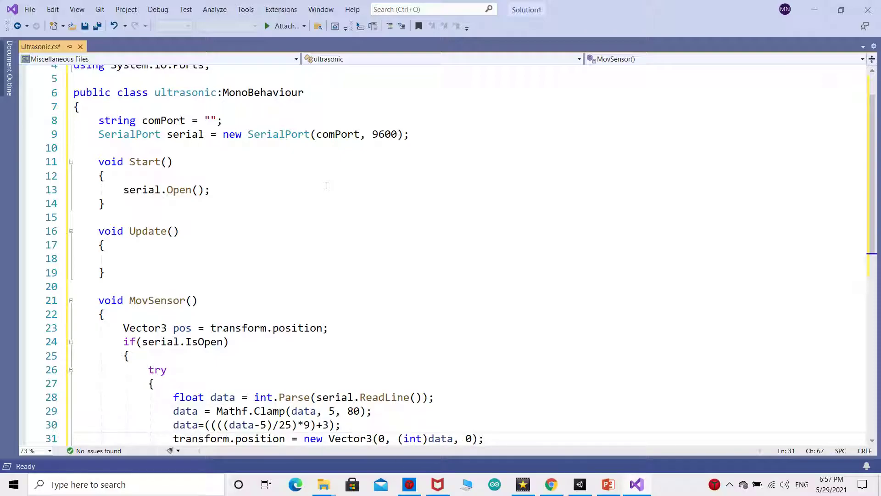
Step: Close the try block, add catch(System.Exception) below it, and close the if block and the method
key("Return")
type("}")
key("Return")
key("Return")
type("catch(System.Exception)")
key("Return")
type("}")
key("Return")
type("}")
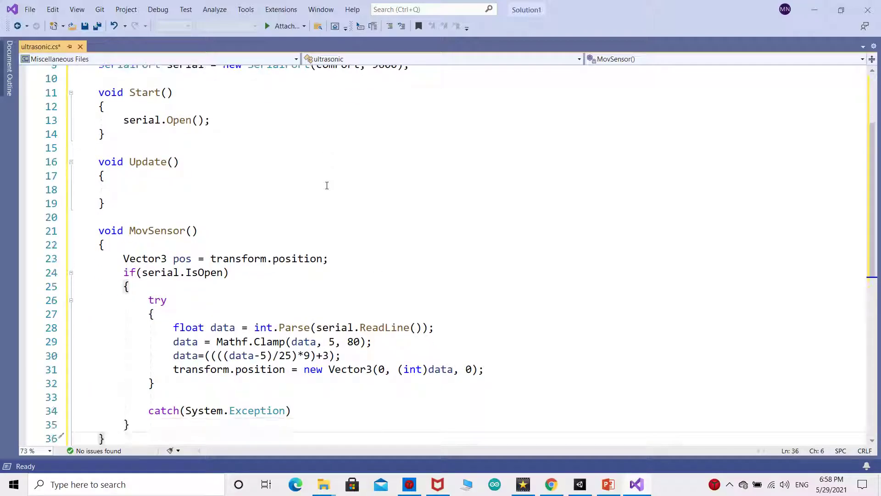
Step: Give the catch clause a braced body that logs "Exeption!!!!" with Debug.Log
left_click(299, 410)
key("Return")
type("{")
key("Return")
type("deb")
key("BackSpace")
key("BackSpace")
key("BackSpace")
type("Debug")
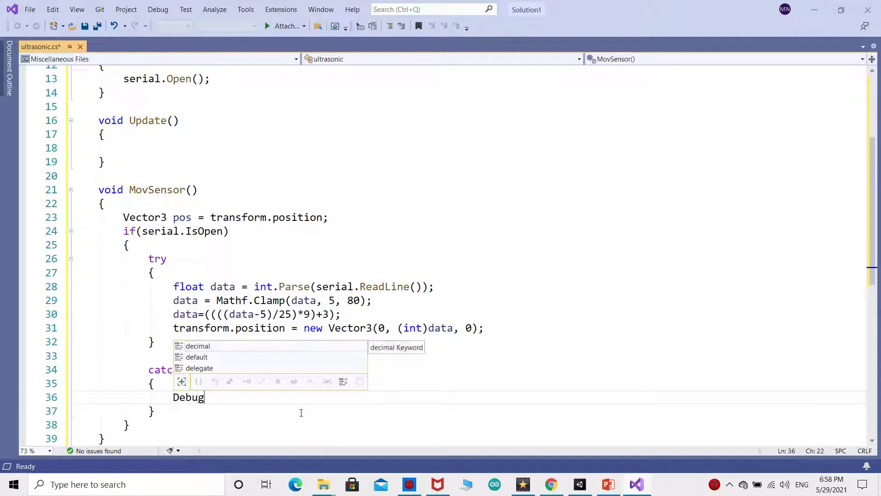
type(".Log(\"Exeption!!!!\");")
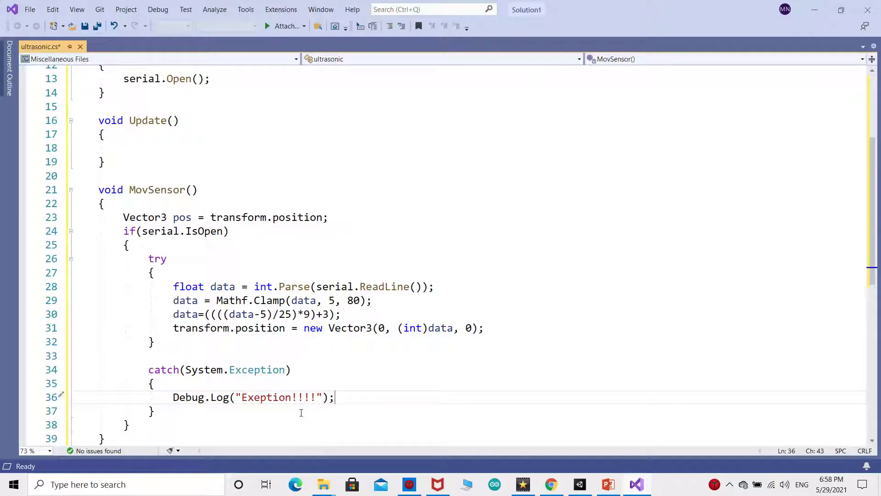
key("Down")
key("Down")
key("Down")
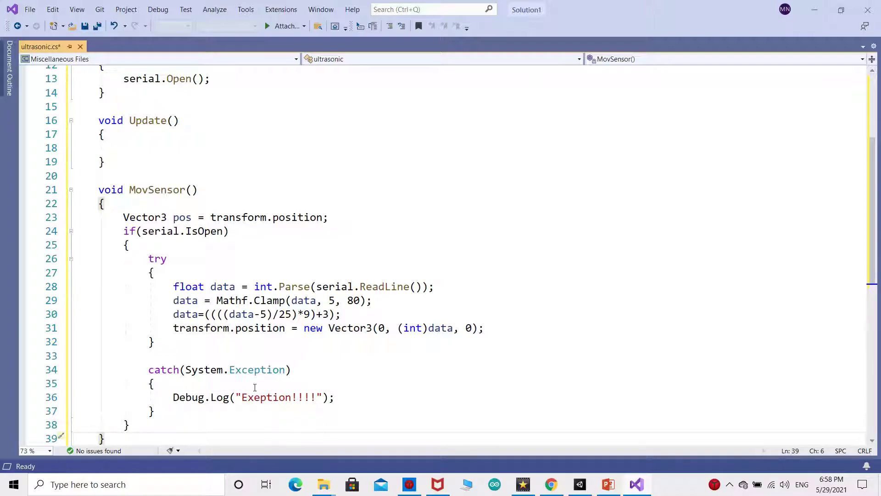
Step: Copy the MovSensor name into the Update() body as a call ending with a semicolon, and save the script
scroll(255, 387, "up", 4)
left_click_drag(185, 348, 129, 349)
right_click(129, 348)
left_click(187, 419)
left_click(159, 312)
right_click(159, 312)
left_click(183, 431)
type(";")
key("ctrl+s")
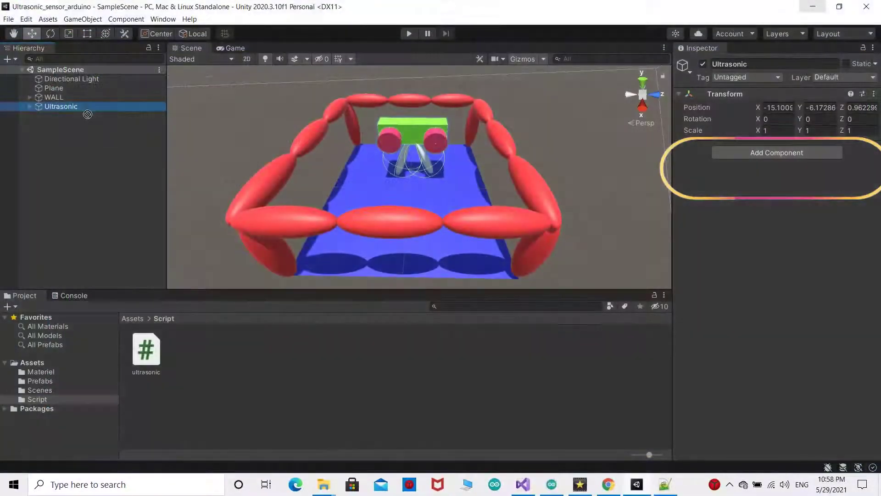
Step: Switch to Unity and attach the ultrasonic script to the Ultrasonic object in the hierarchy
left_click_drag(87, 114, 75, 108)
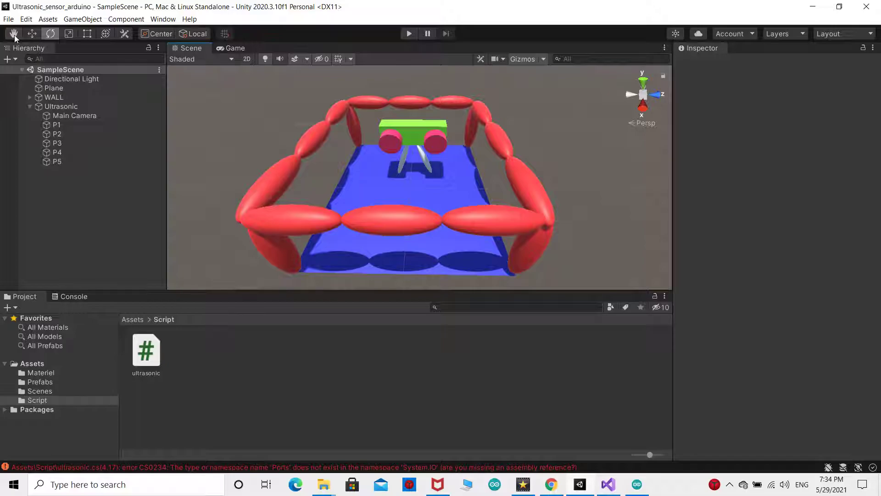
Step: Set the API compatibility level to .NET 4.x in the player settings, and close the project and build settings
left_click(9, 18)
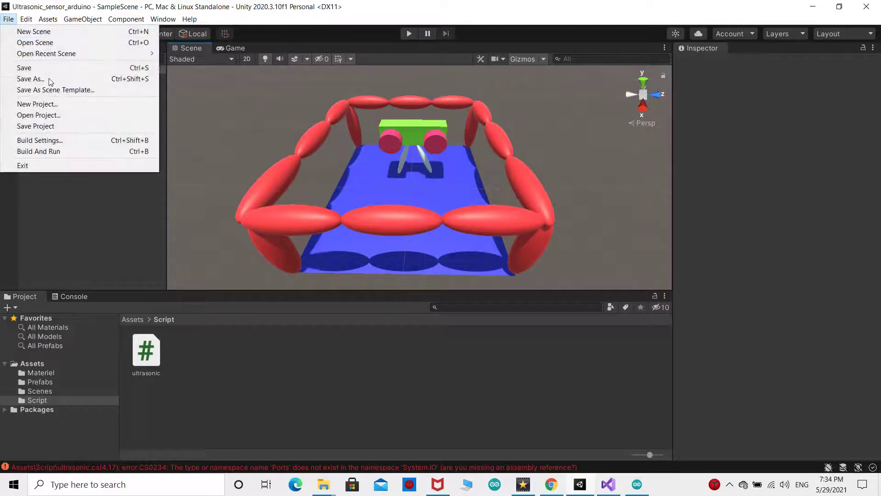
left_click(81, 140)
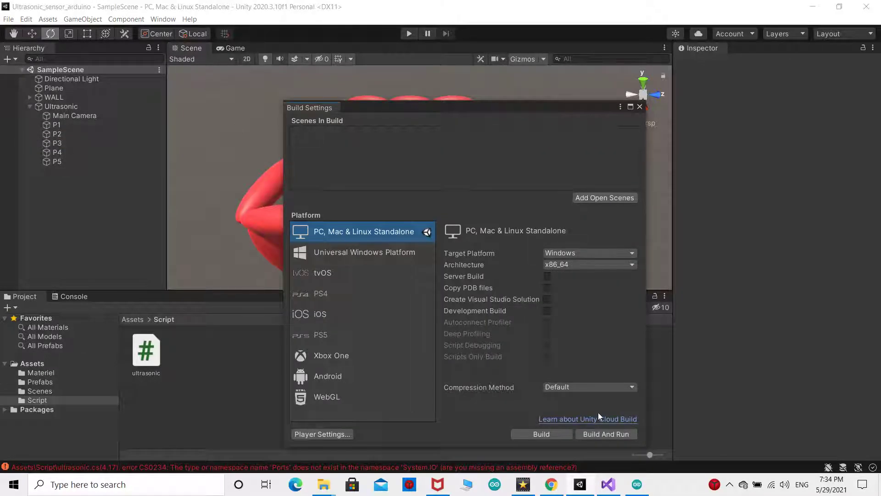
left_click(333, 434)
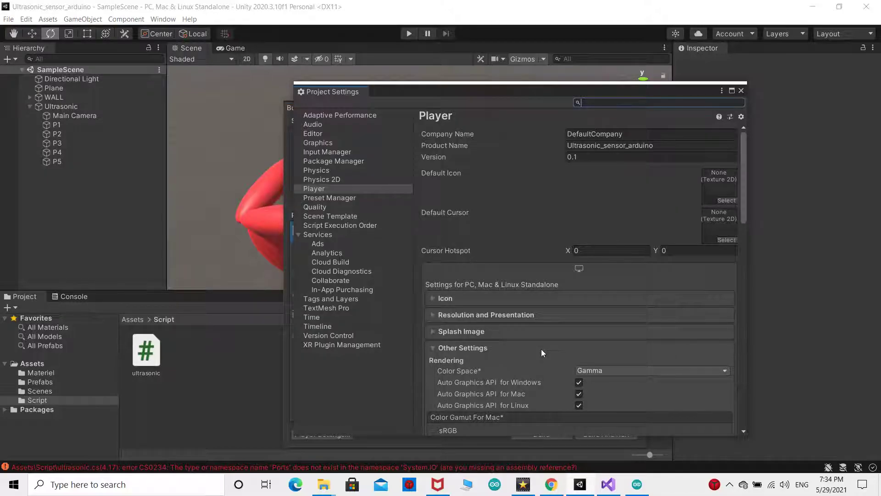
scroll(616, 216, "down", 15)
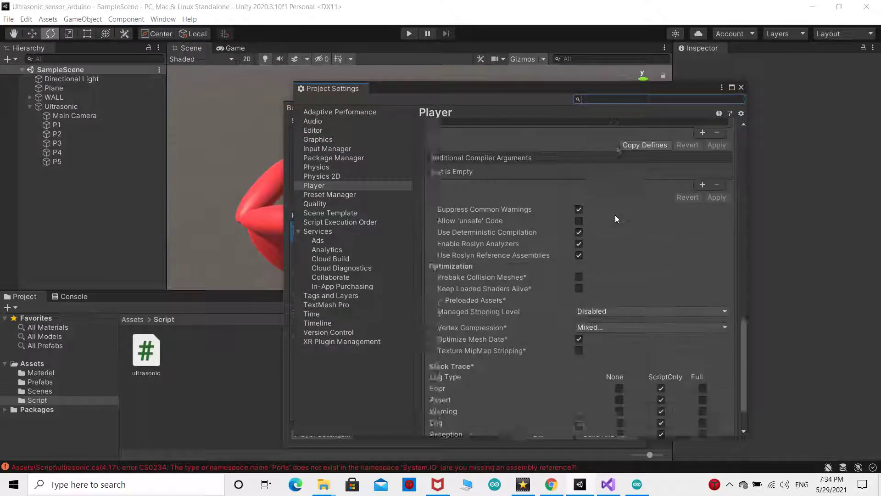
scroll(615, 215, "down", 3)
scroll(581, 229, "up", 10)
left_click(616, 320)
left_click(613, 328)
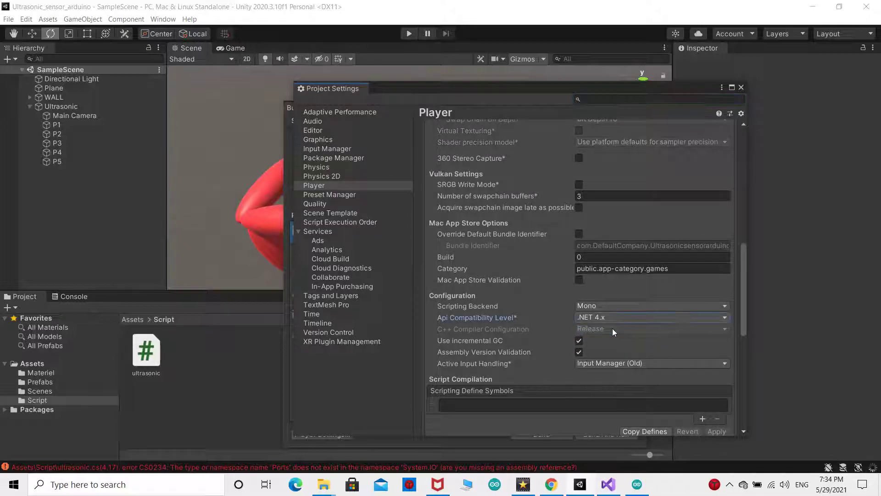
scroll(612, 329, "down", 8)
left_click(741, 87)
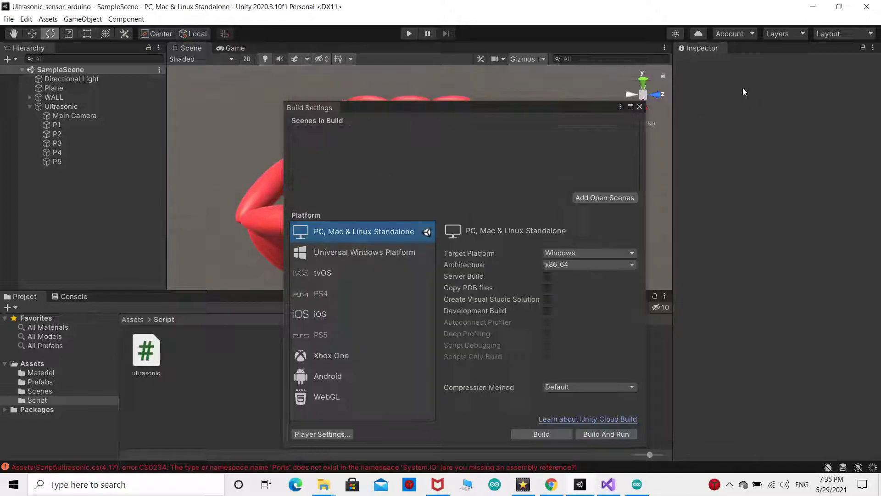
left_click(640, 107)
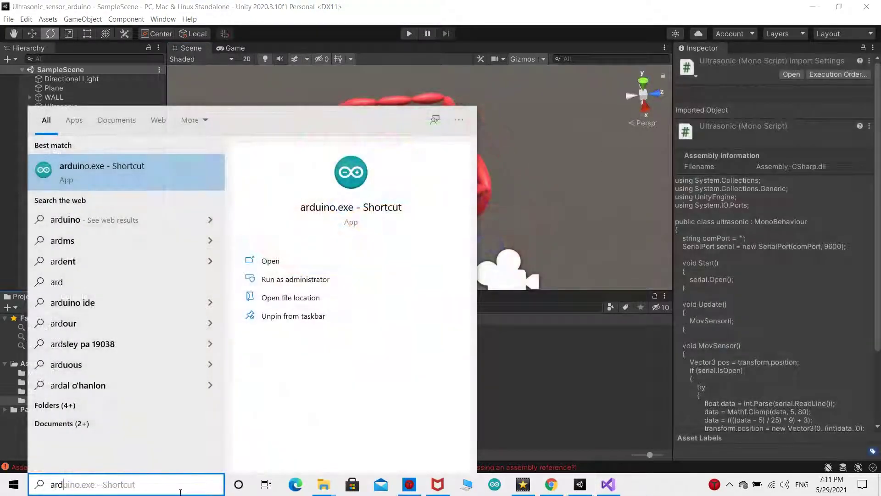
Step: Switch to the Arduino IDE and define trig as 9 and echo as 8 above setup() in the new sketch
key("Return")
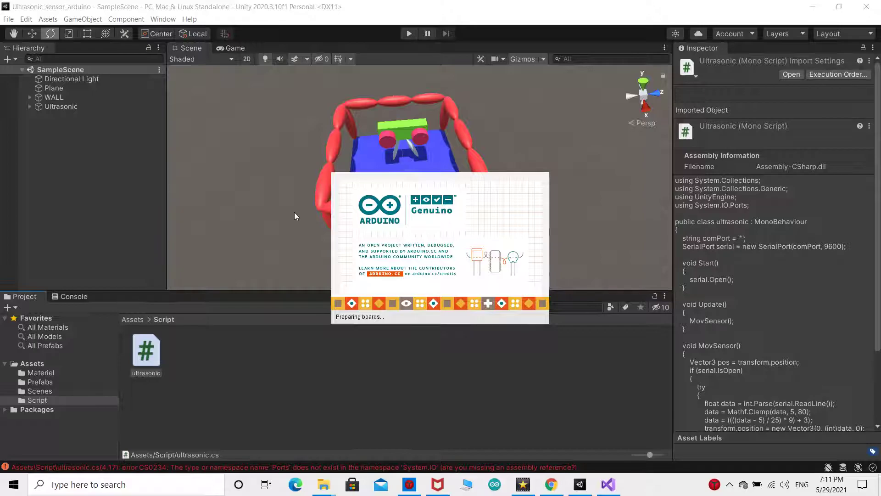
type("e trig 9")
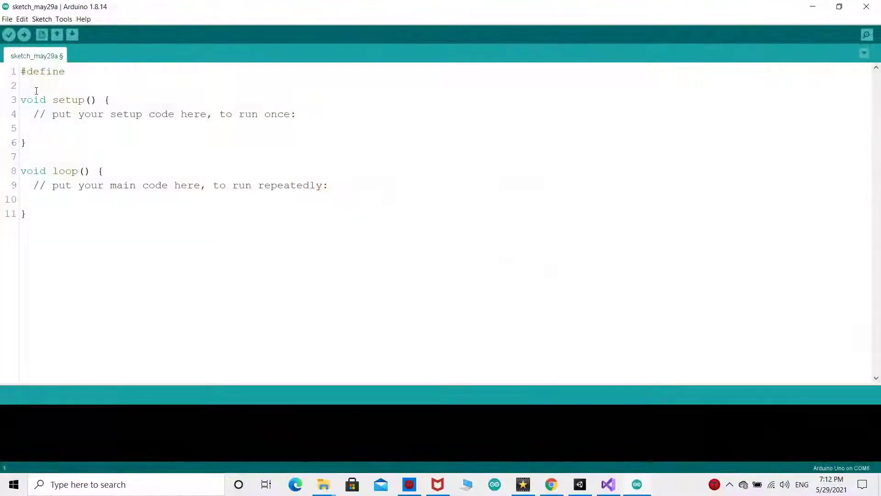
key("Return")
type("#define ec")
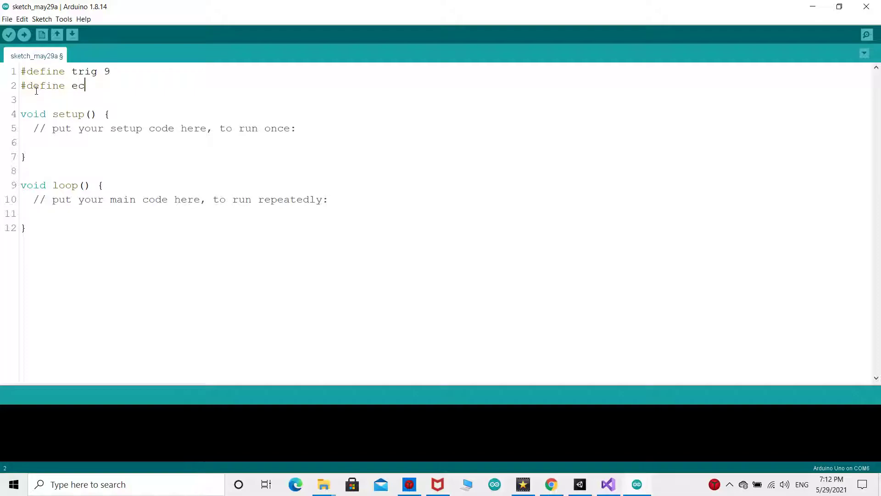
type("ho 8")
Step: Declare the global variables long t and int distance below the pin definitions
key("Return")
key("Return")
type("long t;")
key("Return")
type("int dista")
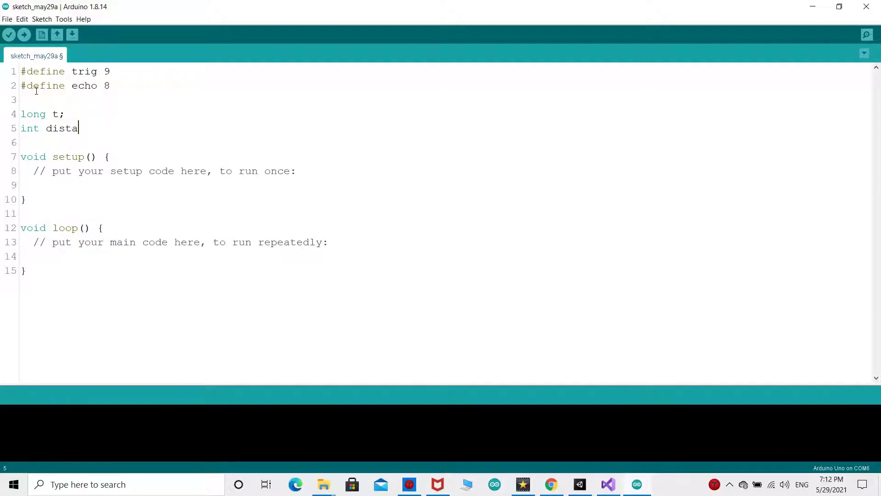
type("nce;")
Step: Fill setup() with pinMode(trig,OUTPUT), pinMode(echo,INPUT) and Serial.begin(9600), each ending with a semicolon
key("Down")
key("Down")
key("Down")
key("Down")
type("pinMode(trig,OUTPUT);")
key("Return")
type("pinMode")
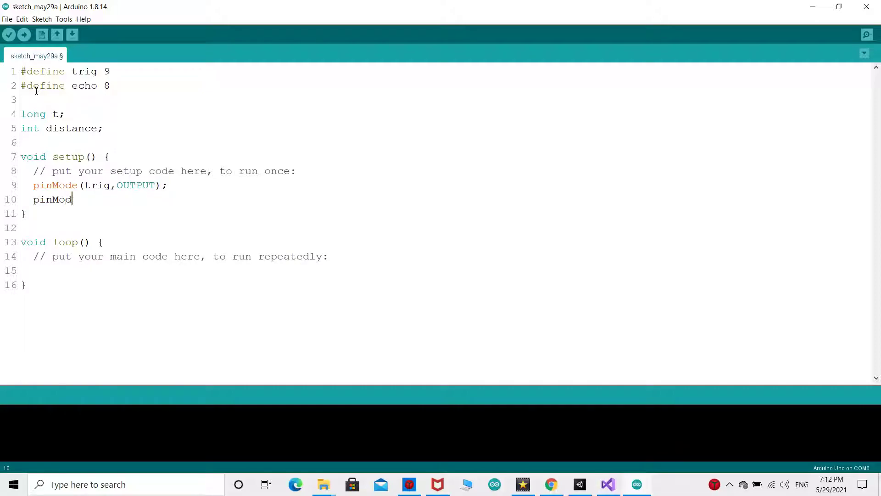
type("(echo,")
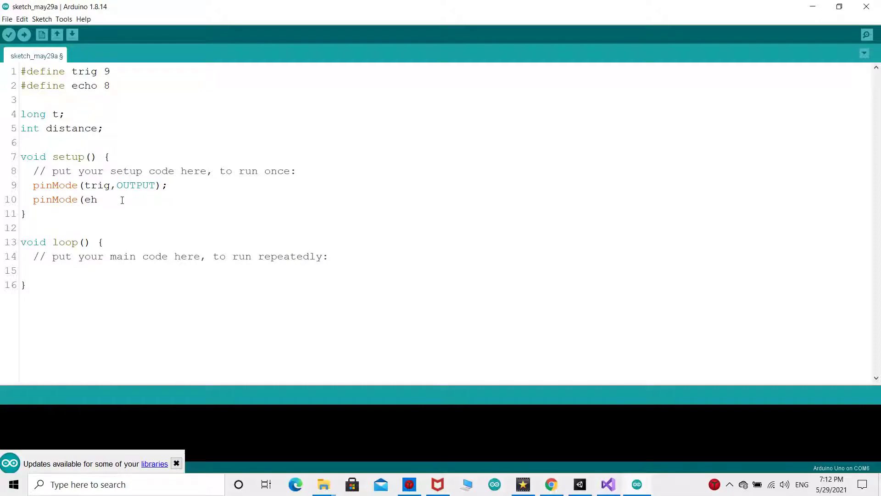
type("INPUT);")
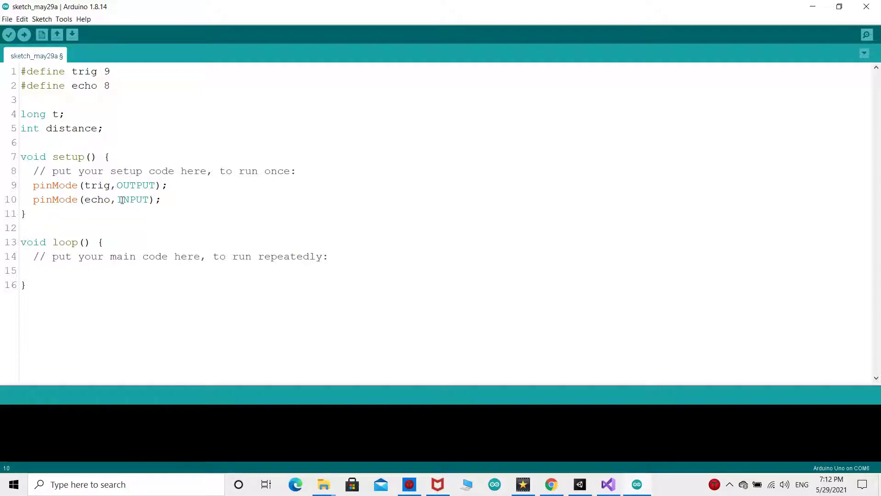
key("Return")
type("Serial.begin(9600);")
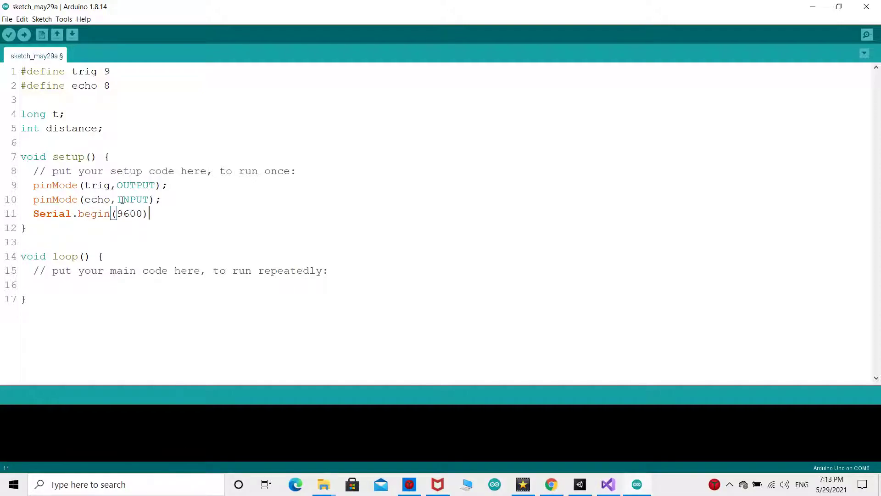
Step: Add a function int GetDistance() with its opening brace below the loop() function
key("Down")
key("Down")
key("Down")
key("Down")
key("Down")
key("Down")
key("Return")
key("Return")
type("int g")
key("BackSpace")
type("GetDistance()")
key("Return")
type("{")
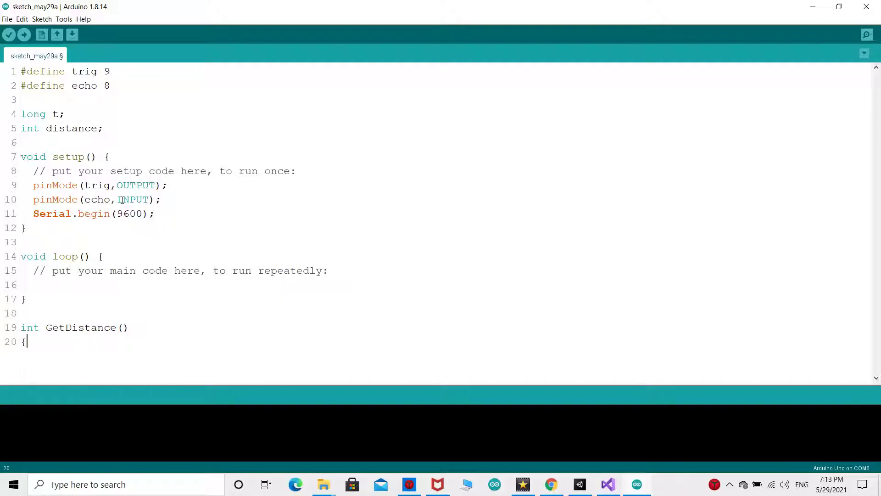
Step: Start the GetDistance() body with digitalWrite(trig,LOW); and delayMicroseconds(2); on separate lines
key("Return")
type("digitalWrite(trig,LOW);")
key("Return")
type("delayMicroseconds(2)")
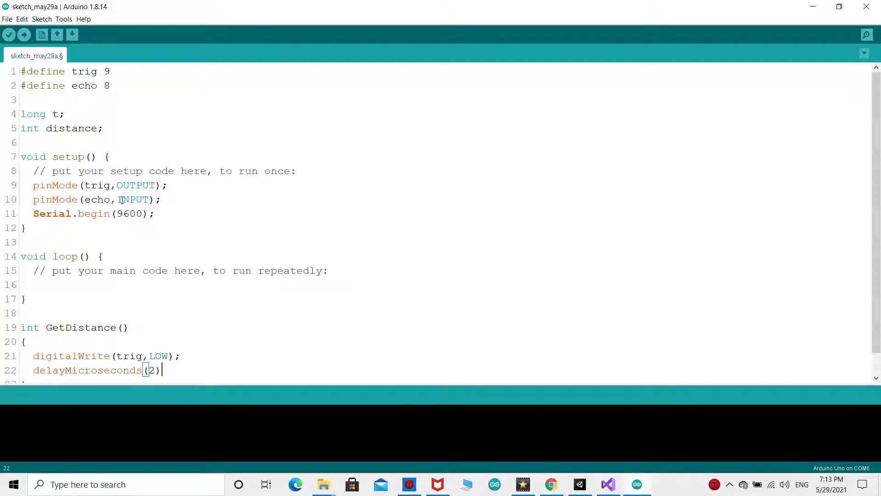
type(";")
Step: Duplicate the digitalWrite and delayMicroseconds lines below, setting the copies to trig,HIGH and 10
key("Return")
left_click_drag(33, 349, 180, 362)
key("ctrl+c")
key("Down")
key("ctrl+v")
key("BackSpace")
key("BackSpace")
type("HIGH")
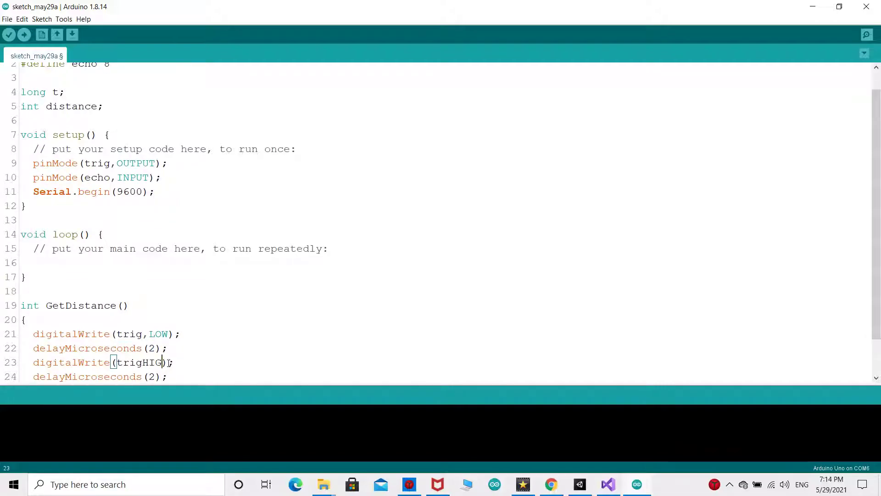
type(",")
key("Down")
key("Delete")
type("10")
Step: Complete GetDistance() with t=pulseIn(echo,HIGH);, distance=(0.0343*t)/2; and return distance;
key("Down")
type("t=pul")
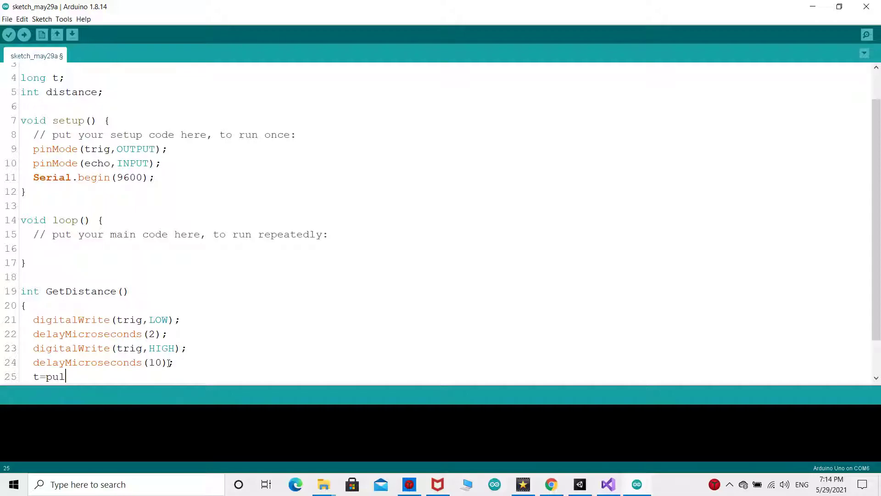
type("seIn(echo,HIGH);")
key("Return")
type("distance=(0.0343")
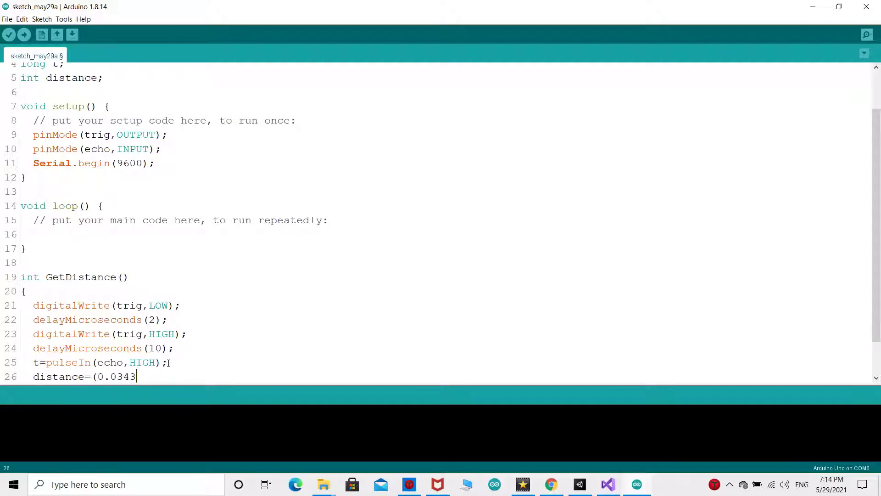
type("*t)/2;")
key("Return")
type("return di")
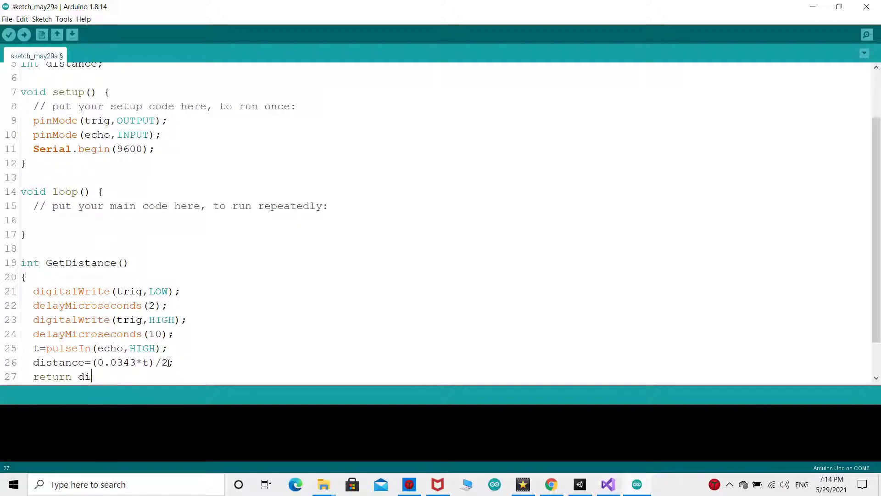
type("stance;")
Step: Start an int variable declaration on the empty line of the loop() body
left_click(60, 220)
type("G")
key("BackSpace")
type("GetD")
key("BackSpace")
key("BackSpace")
key("BackSpace")
type("int")
key("BackSpace")
key("BackSpace")
key("BackSpace")
type("int GetDistance")
key("BackSpace")
key("BackSpace")
key("BackSpace")
key("BackSpace")
key("BackSpace")
key("BackSpace")
key("BackSpace")
key("BackSpace")
key("BackSpace")
key("BackSpace")
key("BackSpace")
type("Di")
key("BackSpace")
key("BackSpace")
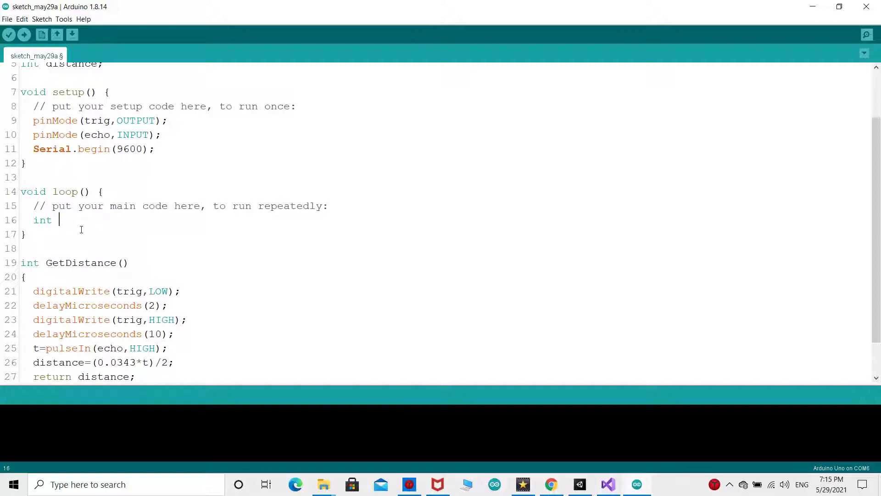